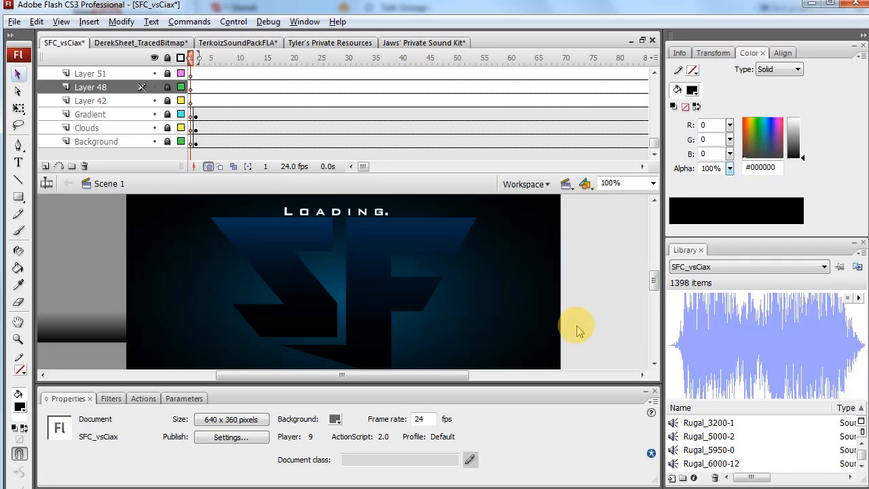
Try to delete the loading screen graphic from frame 1 of Layer 38.
{"action": "left_click_drag", "start_coordinate": [587, 317], "coordinate": [512, 335]}
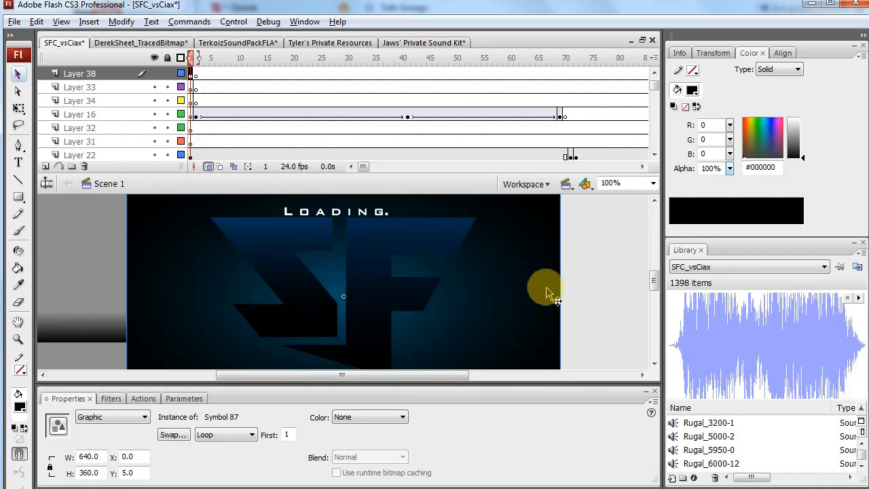
{"action": "left_click", "coordinate": [610, 282]}
{"action": "left_click", "coordinate": [334, 276]}
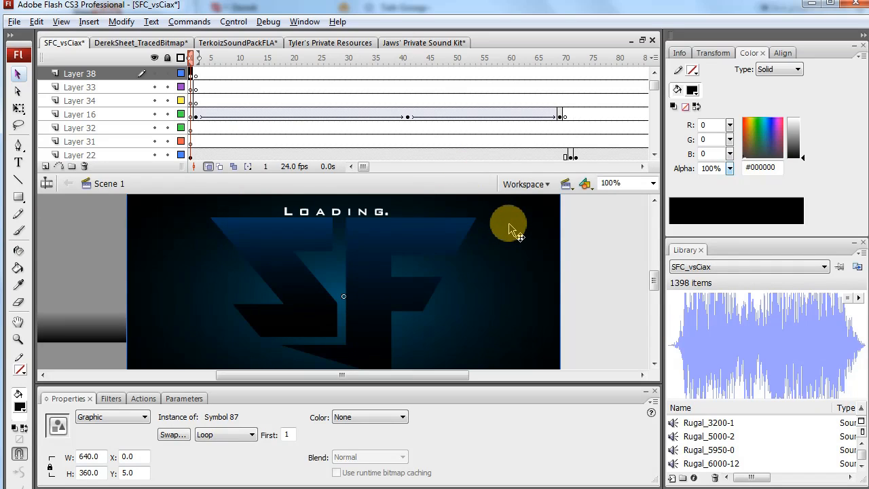
{"action": "key", "text": "Delete"}
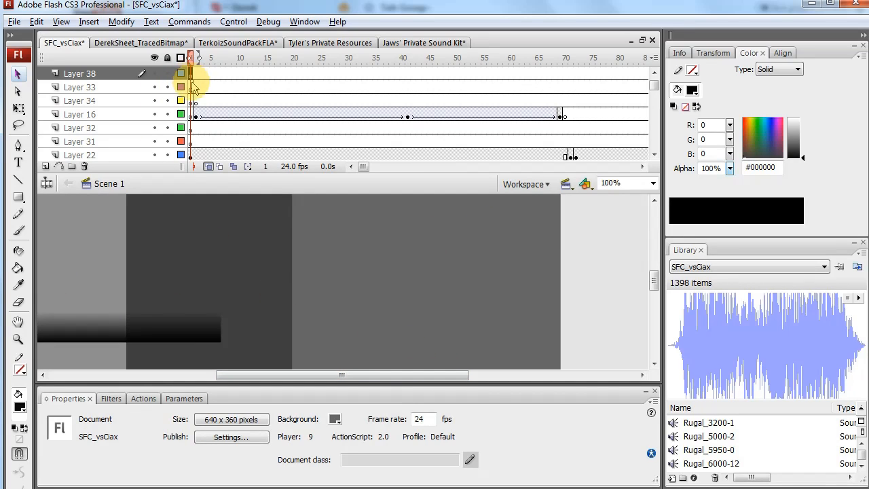
{"action": "key", "text": "ctrl+z"}
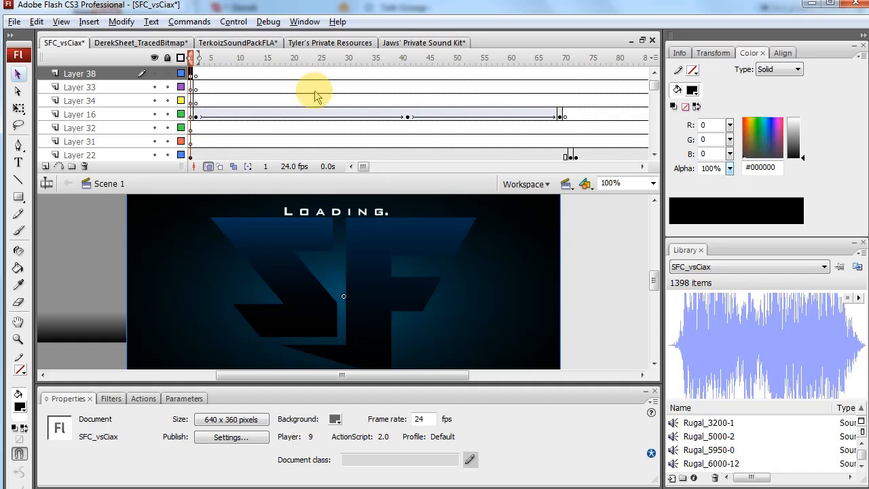
{"action": "key", "text": "ctrl+z"}
{"action": "key", "text": "ctrl+z"}
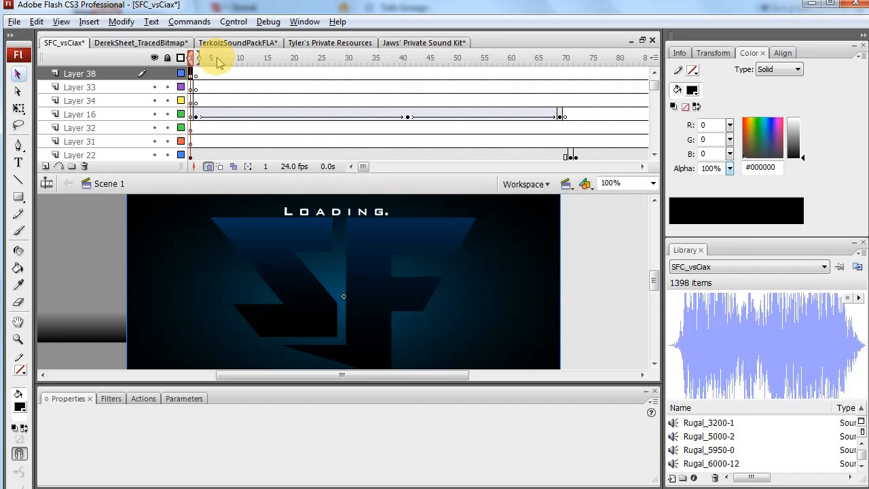
Remove the first frame, which holds the loading screen, from all layers of the timeline.
{"action": "left_click", "coordinate": [218, 62]}
{"action": "left_click", "coordinate": [192, 59]}
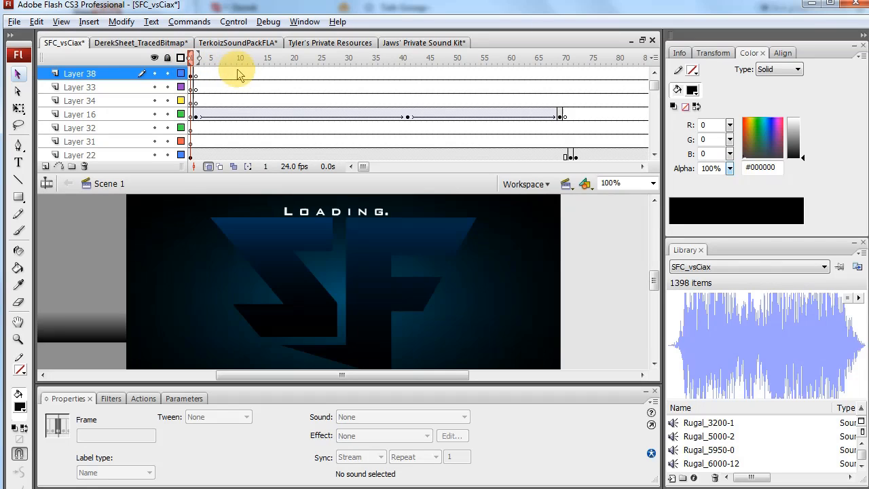
{"action": "left_click", "coordinate": [181, 74]}
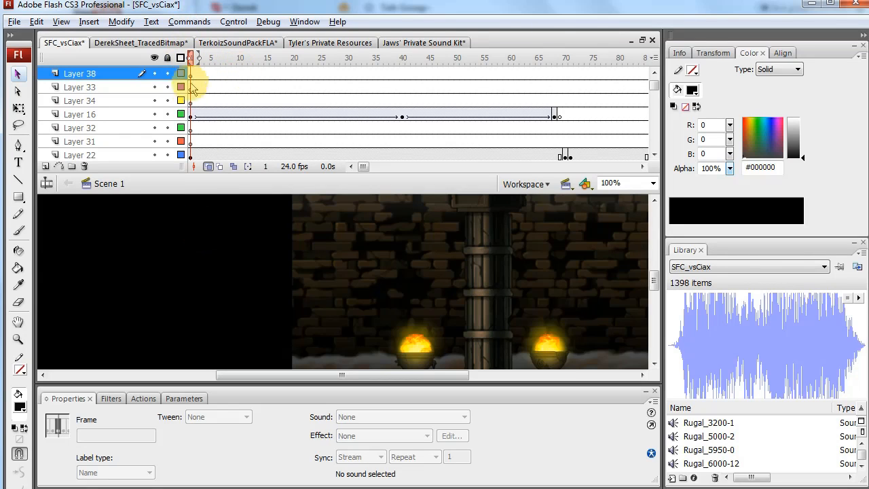
{"action": "left_click", "coordinate": [190, 75]}
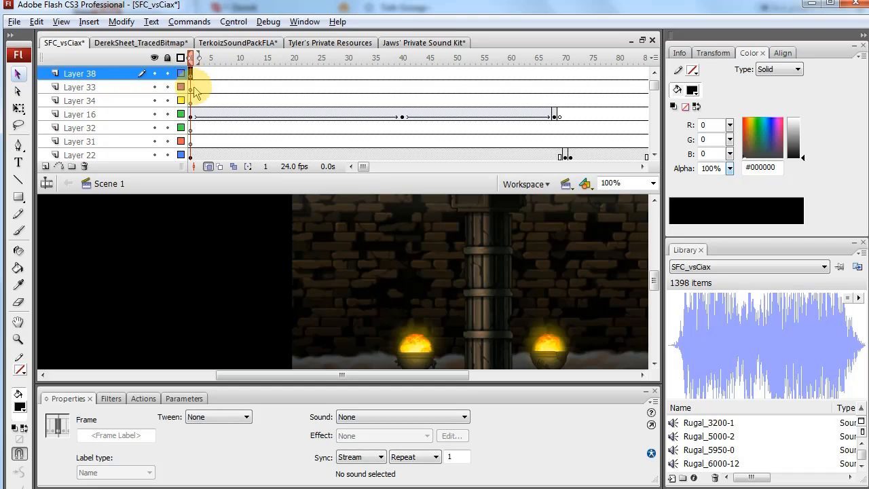
{"action": "left_click", "coordinate": [195, 87]}
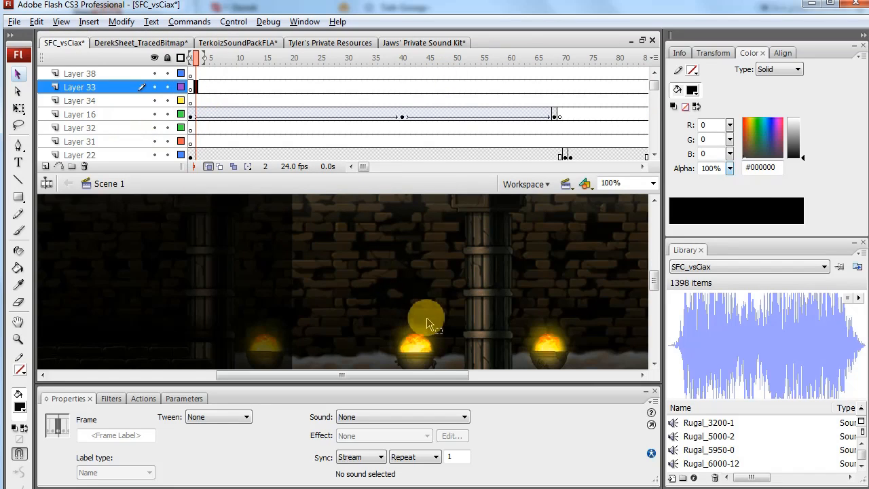
{"action": "left_click", "coordinate": [394, 282]}
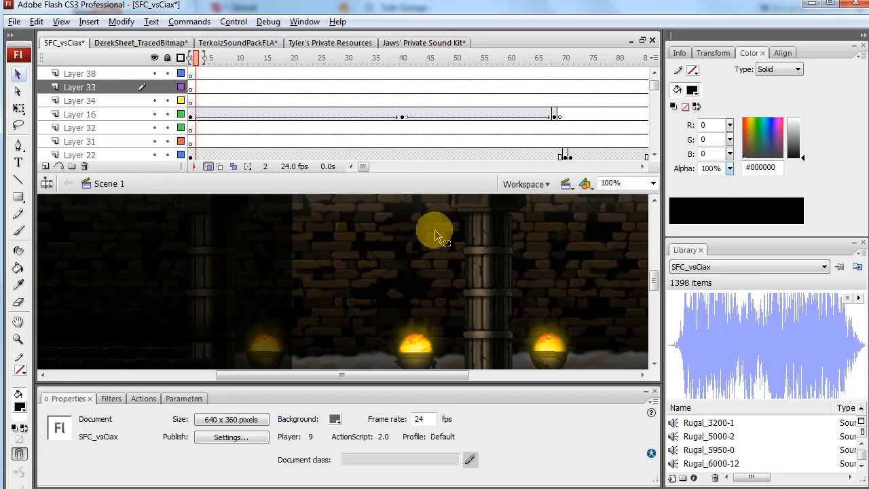
Export the movie's audio to the SFC Render folder as SFC_vsCiax.wav, using WAV Audio with the 44kHz 16 Bit Stereo sound format.
{"action": "left_click", "coordinate": [15, 21]}
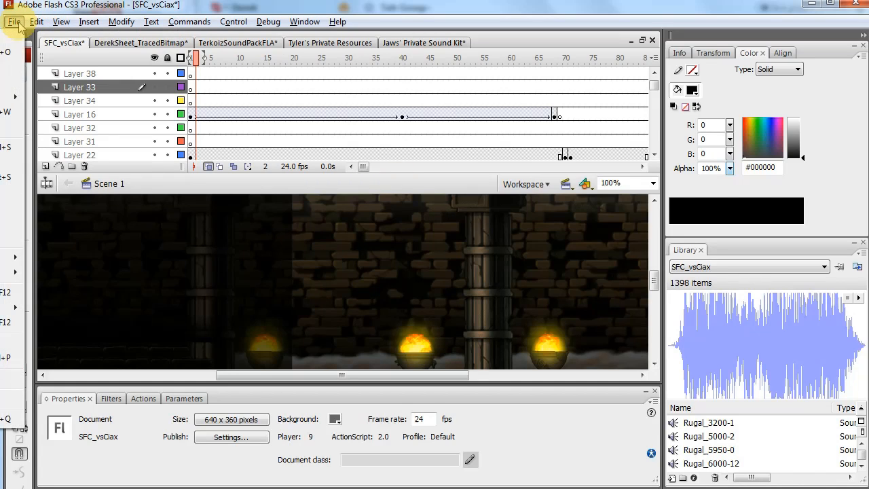
{"action": "mouse_move", "coordinate": [4, 273]}
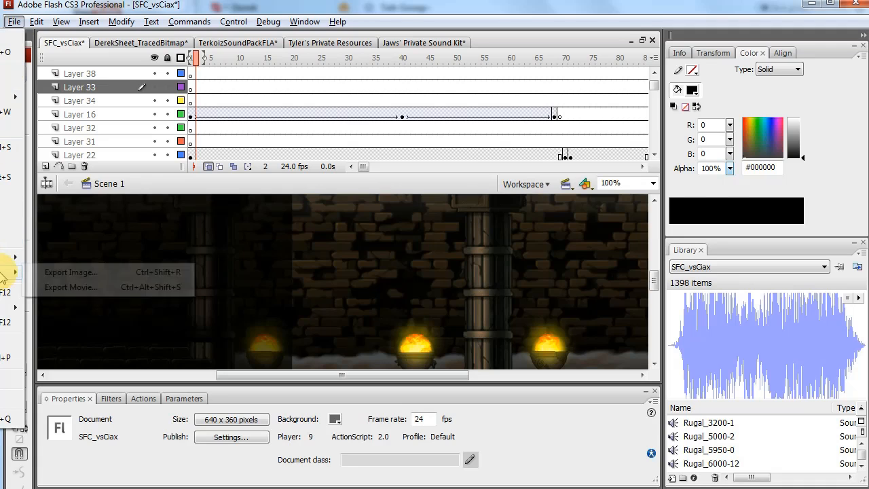
{"action": "left_click", "coordinate": [114, 288]}
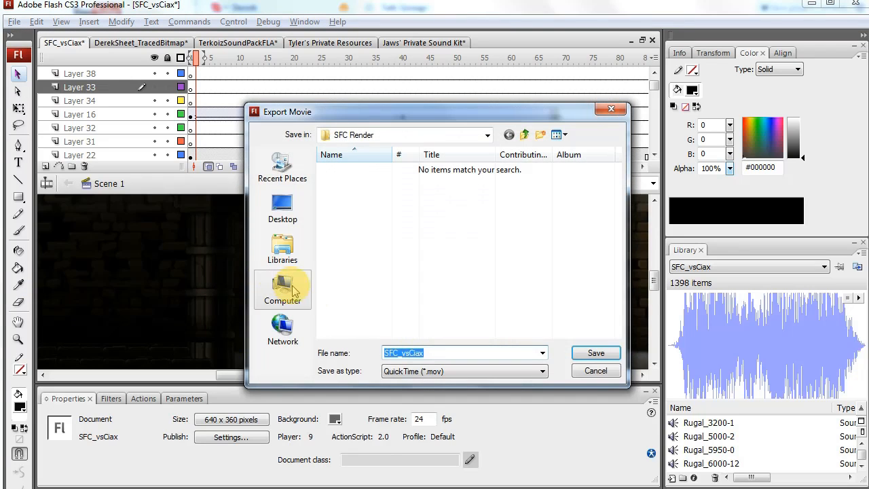
{"action": "left_click", "coordinate": [459, 375]}
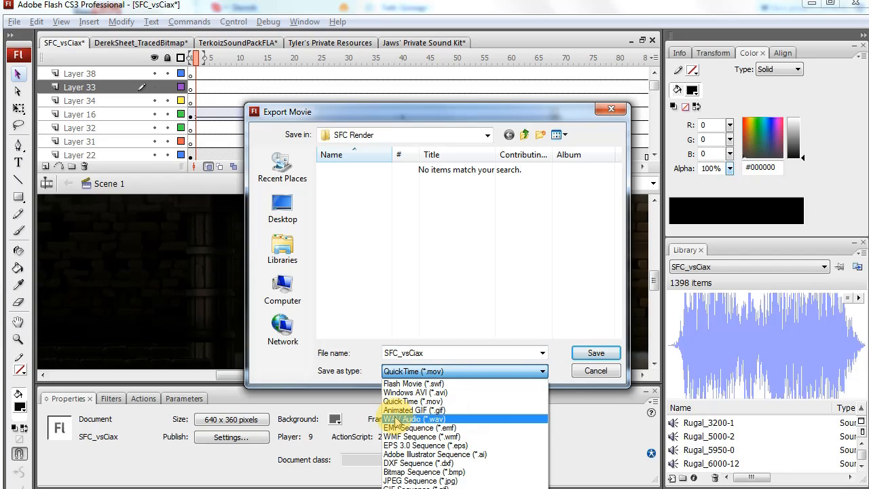
{"action": "left_click", "coordinate": [440, 419]}
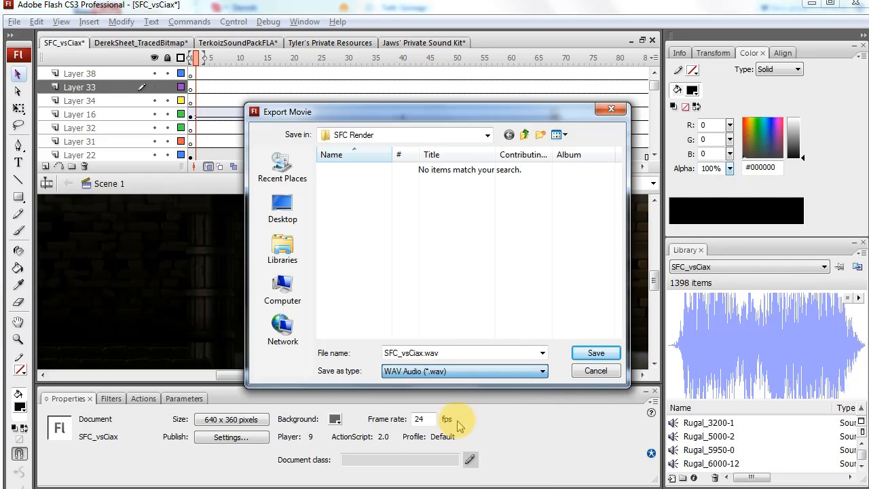
{"action": "left_click", "coordinate": [595, 353]}
{"action": "left_click", "coordinate": [470, 231]}
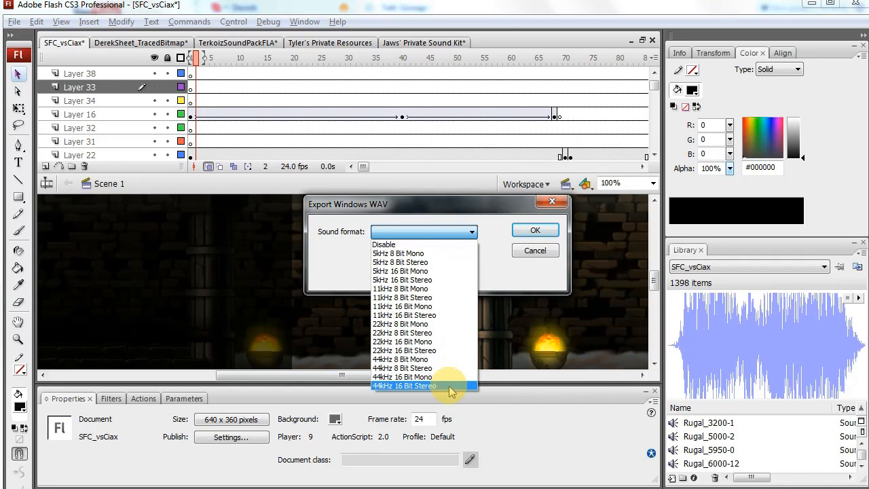
{"action": "left_click", "coordinate": [449, 386]}
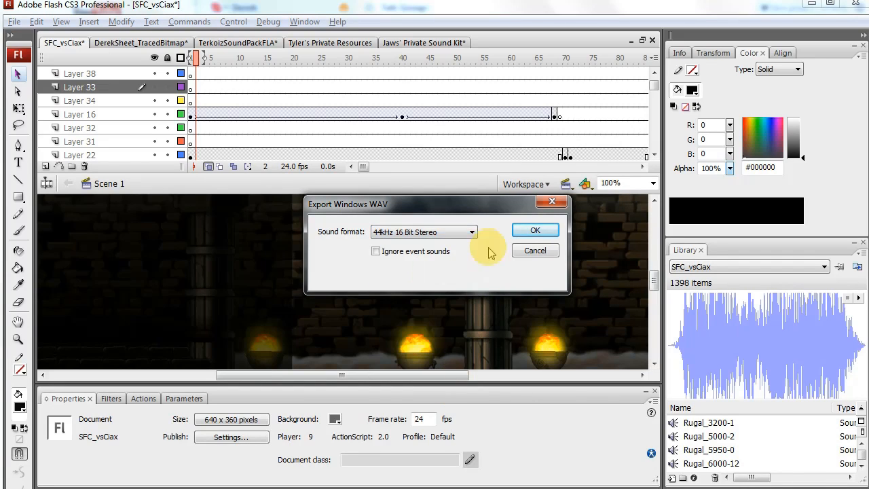
{"action": "left_click", "coordinate": [536, 232]}
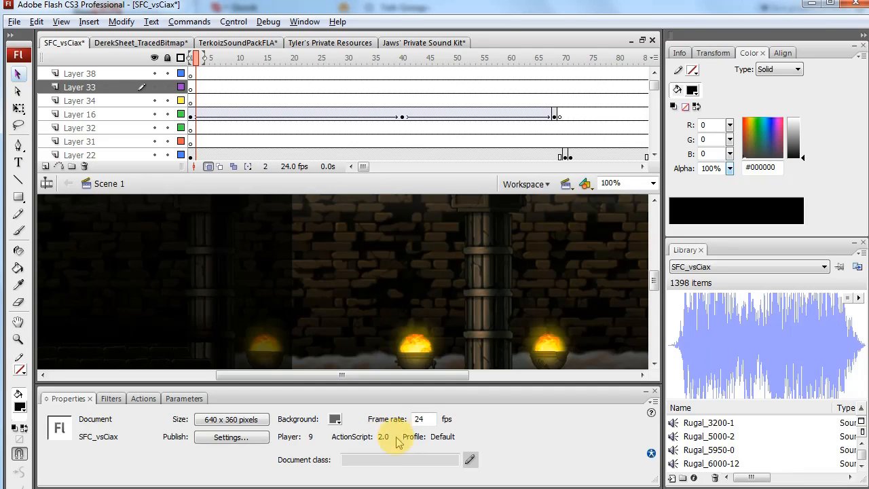
Set the document's frame rate to 5 fps.
{"action": "double_click", "coordinate": [420, 419]}
{"action": "type", "text": "5"}
{"action": "left_click", "coordinate": [382, 260]}
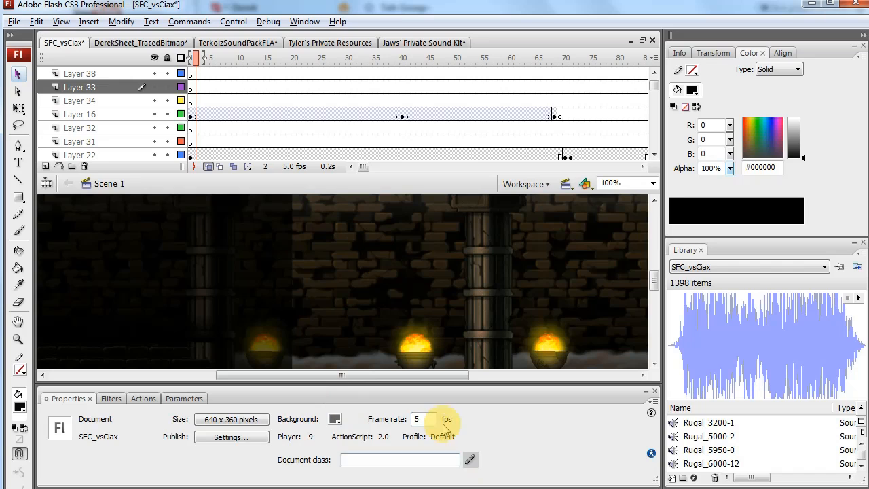
Start a movie export to the SFC Render folder as SFC_vsCiax.mov in QuickTime format.
{"action": "left_click", "coordinate": [13, 21]}
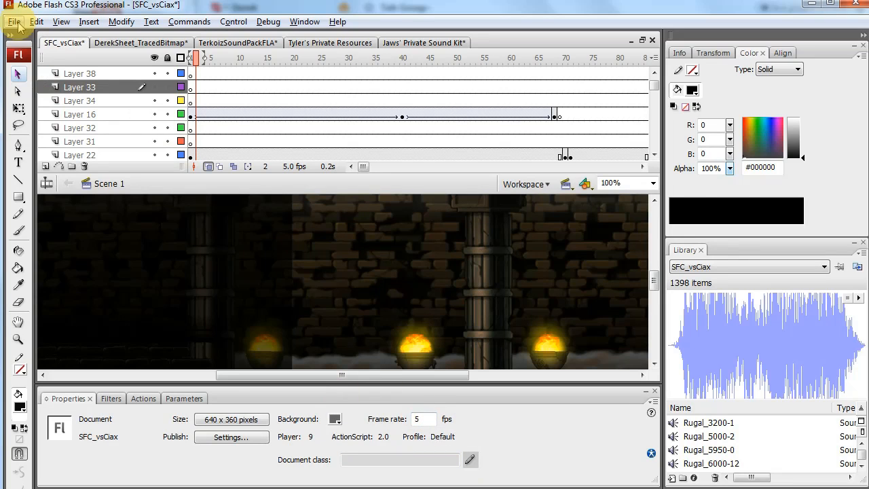
{"action": "mouse_move", "coordinate": [1, 272]}
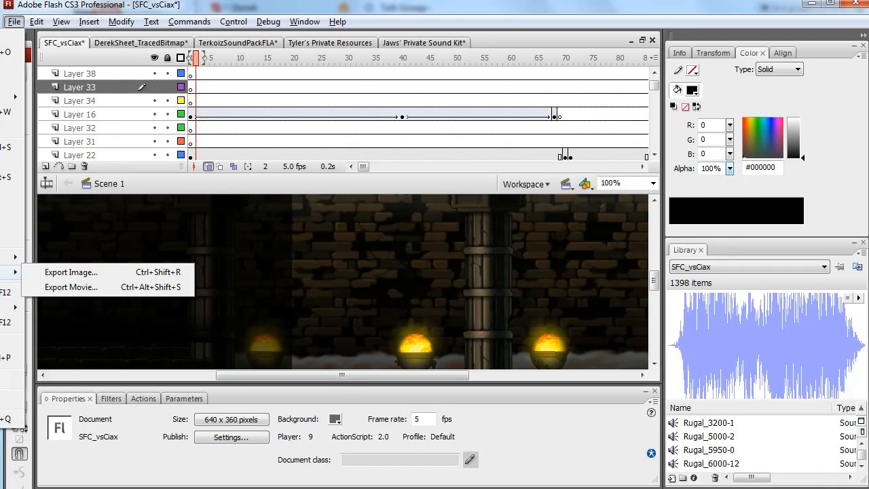
{"action": "left_click", "coordinate": [125, 286]}
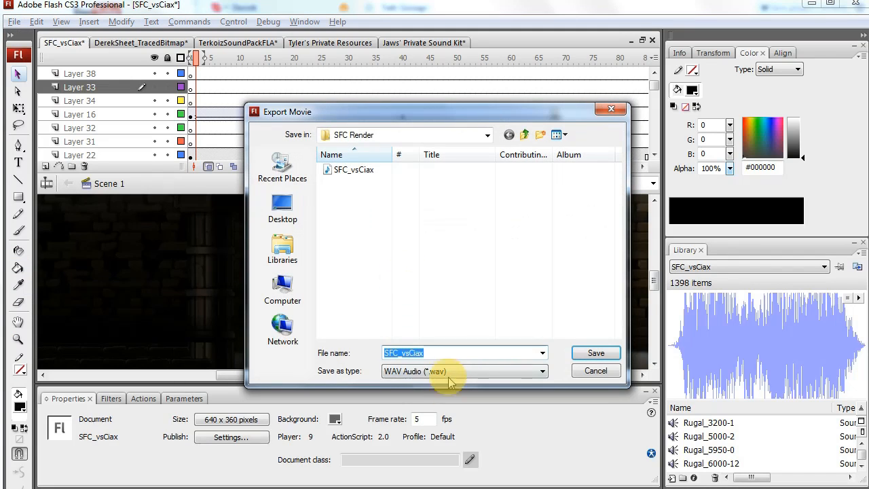
{"action": "left_click", "coordinate": [452, 371]}
{"action": "left_click", "coordinate": [454, 402]}
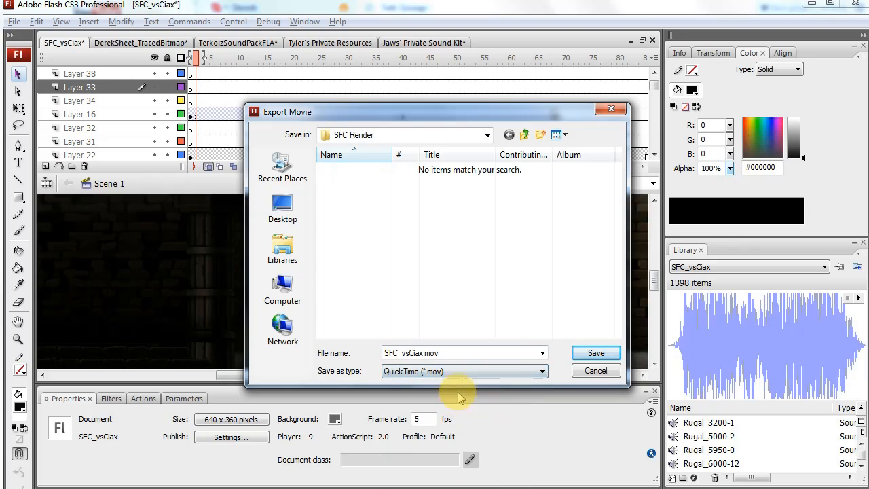
{"action": "left_click", "coordinate": [594, 353]}
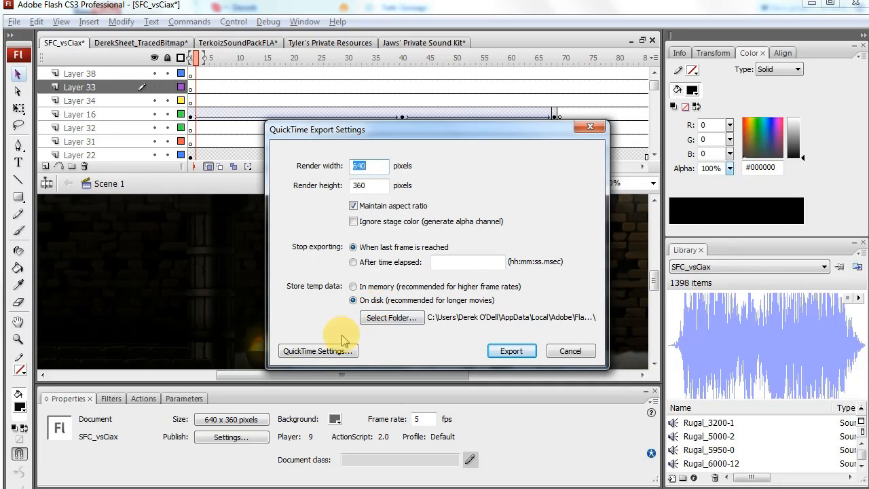
Review the QuickTime movie settings, run the export at 640 x 360 pixels, and dismiss the completion notice.
{"action": "left_click", "coordinate": [315, 352]}
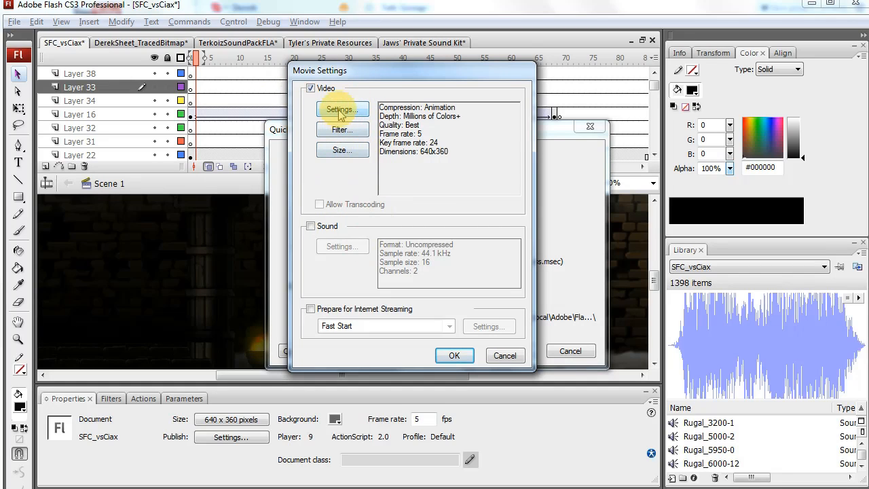
{"action": "left_click", "coordinate": [454, 356]}
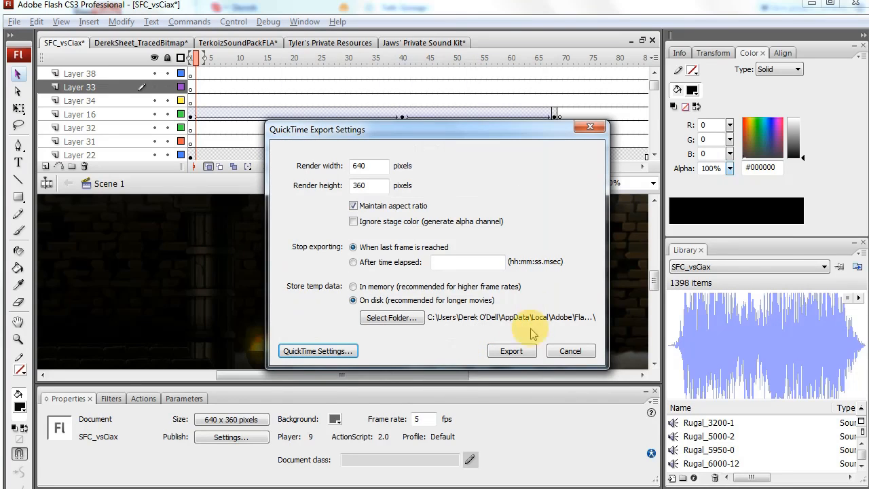
{"action": "left_click", "coordinate": [512, 351]}
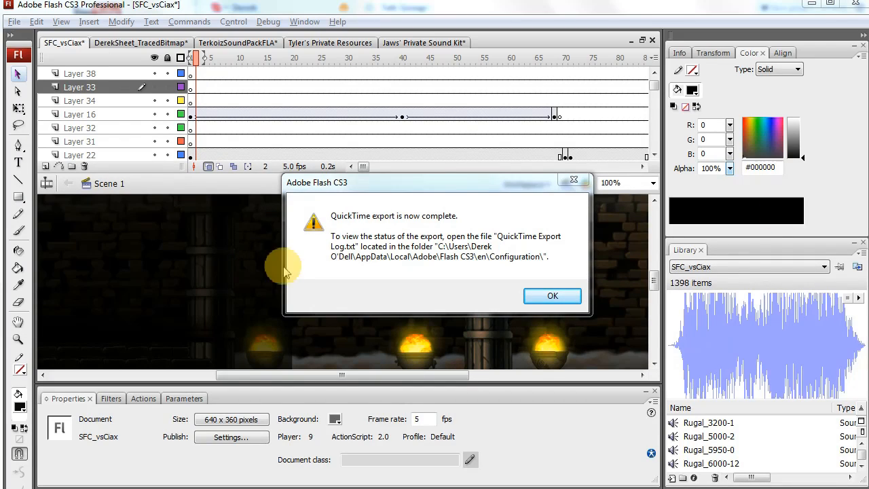
{"action": "left_click_drag", "start_coordinate": [395, 182], "coordinate": [356, 135]}
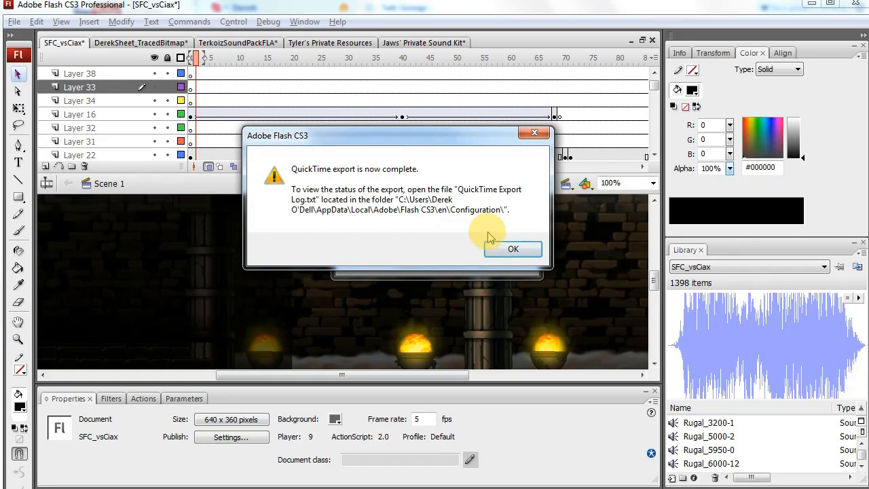
{"action": "left_click_drag", "start_coordinate": [452, 138], "coordinate": [468, 158]}
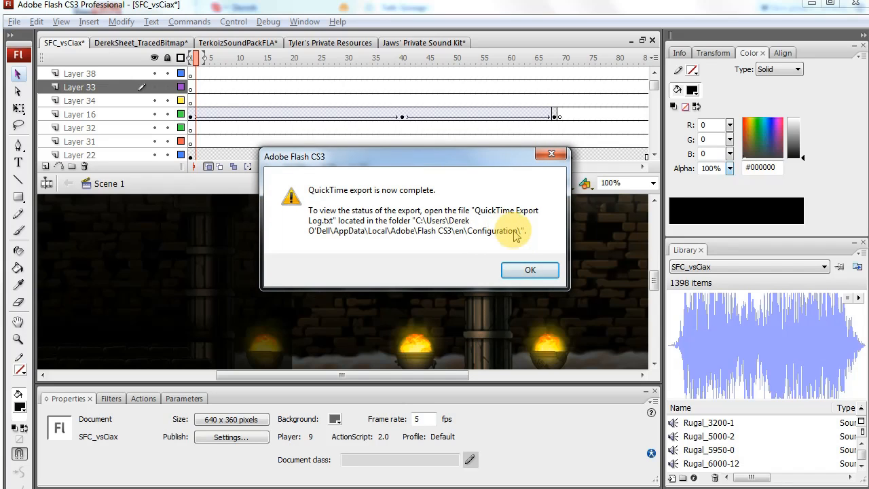
{"action": "left_click", "coordinate": [528, 272]}
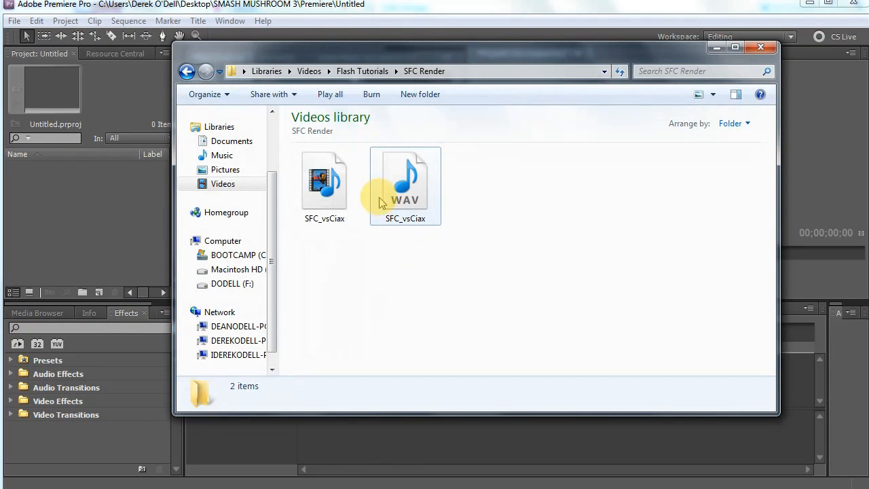
Switch to Adobe Premiere Pro and import both SFC_vsCiax files, the movie and the WAV, from the SFC Render folder into the project.
{"action": "left_click_drag", "start_coordinate": [503, 204], "coordinate": [296, 190]}
{"action": "left_click_drag", "start_coordinate": [378, 197], "coordinate": [102, 223]}
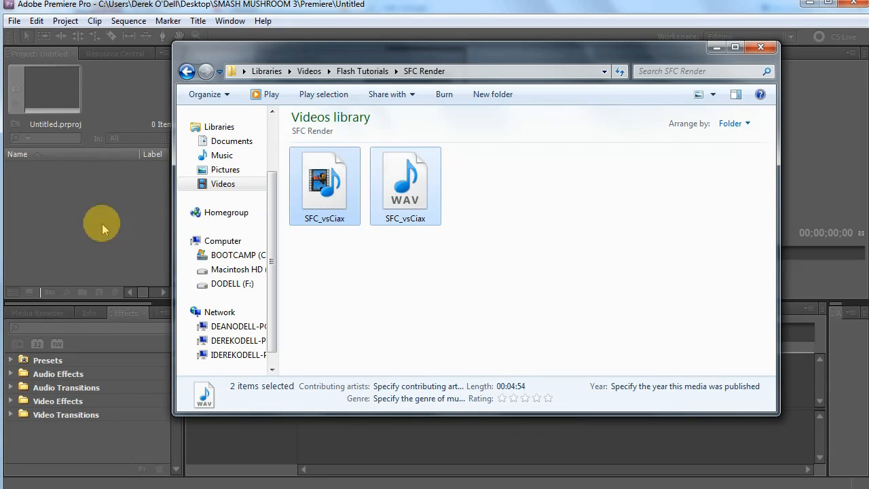
{"action": "left_click", "coordinate": [89, 227]}
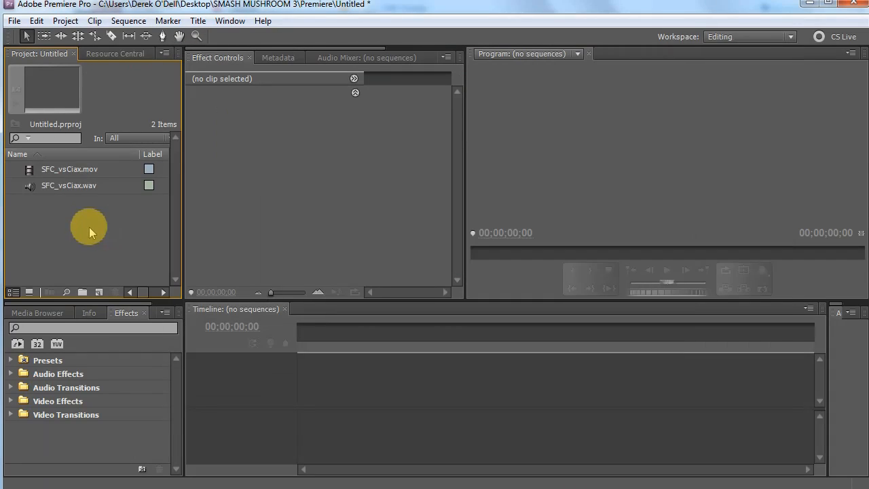
Modify the footage interpretation of SFC_vsCiax.mov so that it assumes a frame rate of 24 fps.
{"action": "left_click_drag", "start_coordinate": [37, 223], "coordinate": [27, 156]}
{"action": "left_click", "coordinate": [45, 214]}
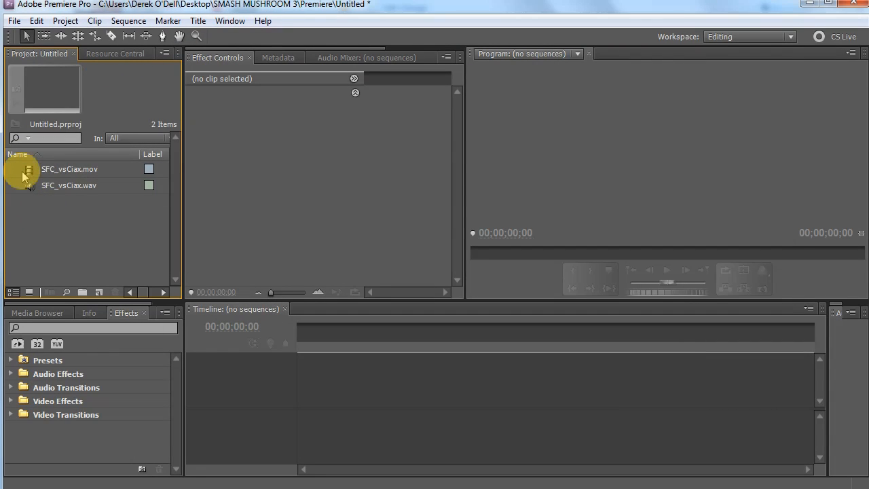
{"action": "left_click", "coordinate": [27, 170]}
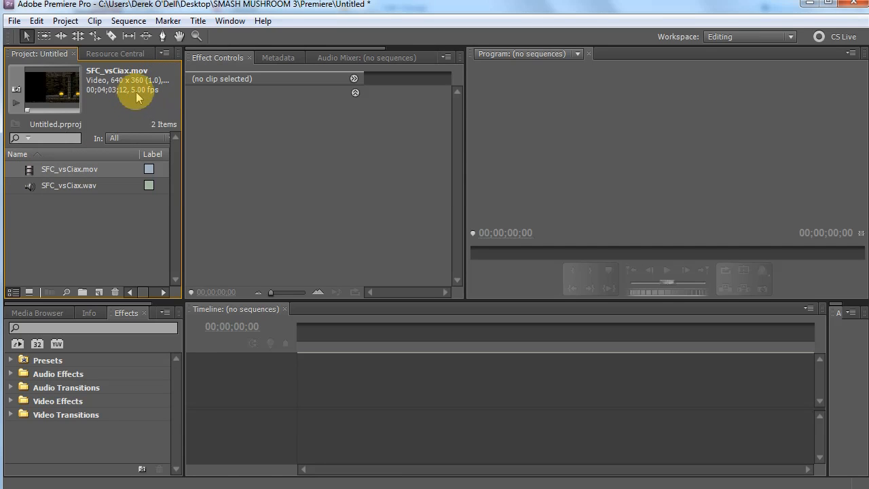
{"action": "right_click", "coordinate": [28, 174]}
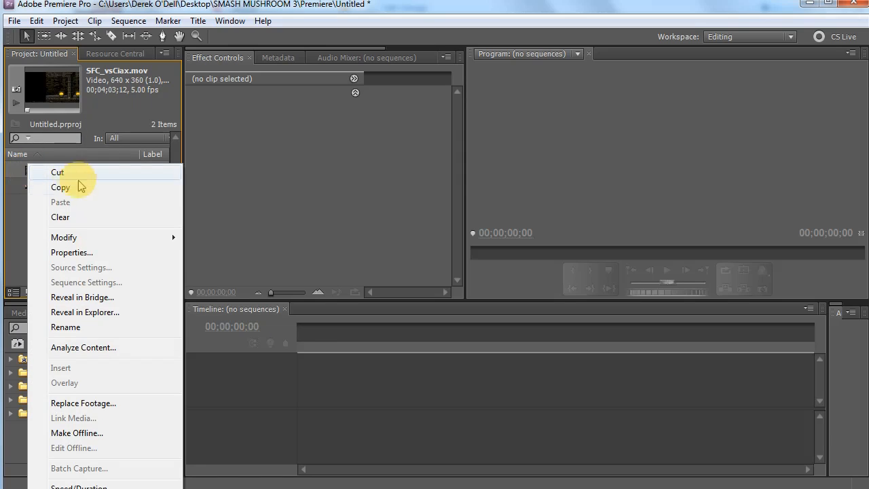
{"action": "mouse_move", "coordinate": [109, 239]}
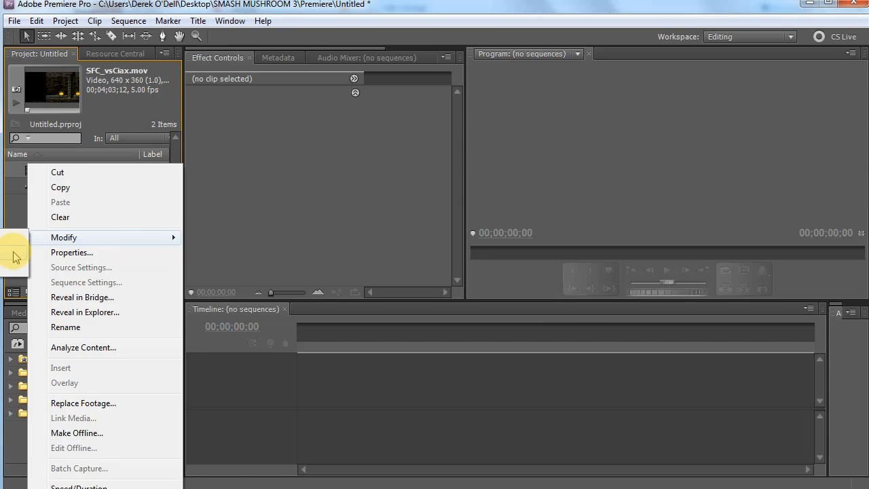
{"action": "left_click", "coordinate": [16, 256]}
{"action": "left_click", "coordinate": [321, 134]}
{"action": "left_click", "coordinate": [434, 134]}
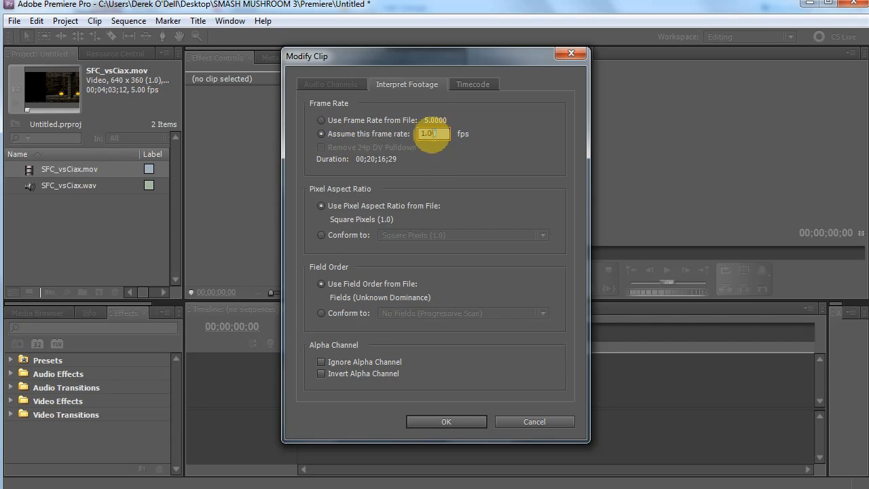
{"action": "left_click_drag", "start_coordinate": [435, 134], "coordinate": [412, 137]}
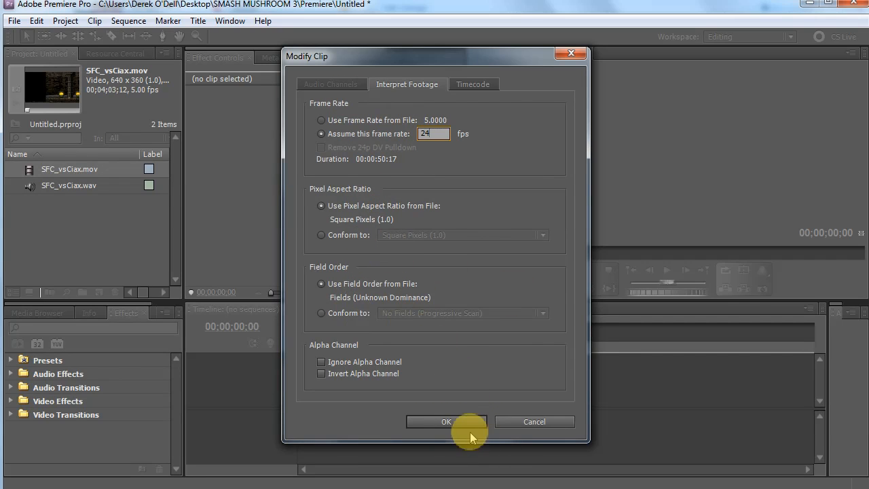
{"action": "left_click", "coordinate": [453, 421]}
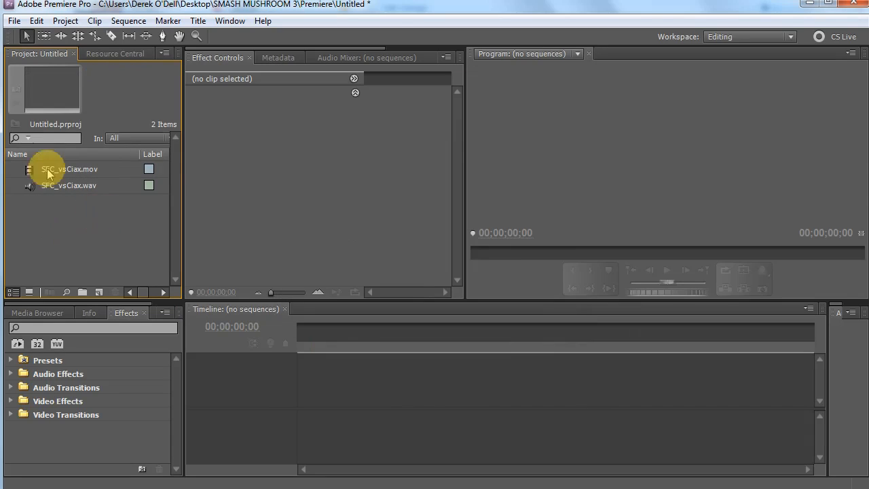
Create a new sequence from SFC_vsCiax.mov so that the sequence takes on the clip's settings.
{"action": "left_click", "coordinate": [30, 171]}
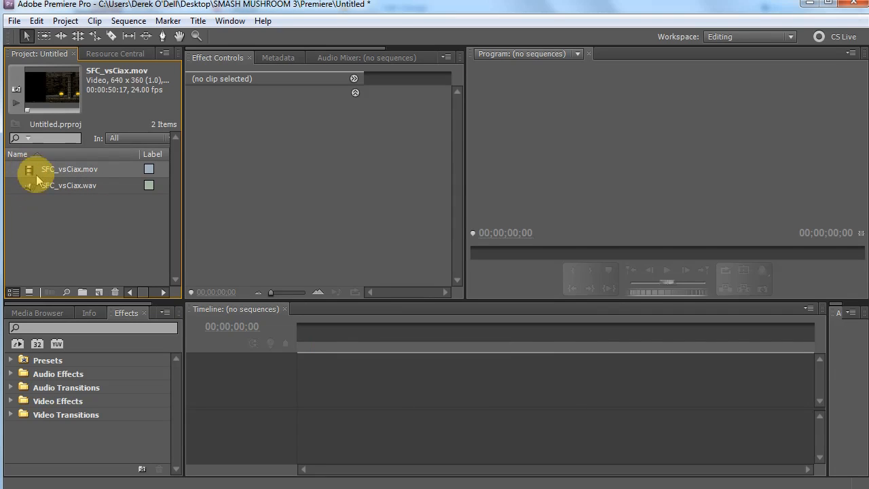
{"action": "left_click", "coordinate": [93, 225]}
{"action": "left_click", "coordinate": [29, 169]}
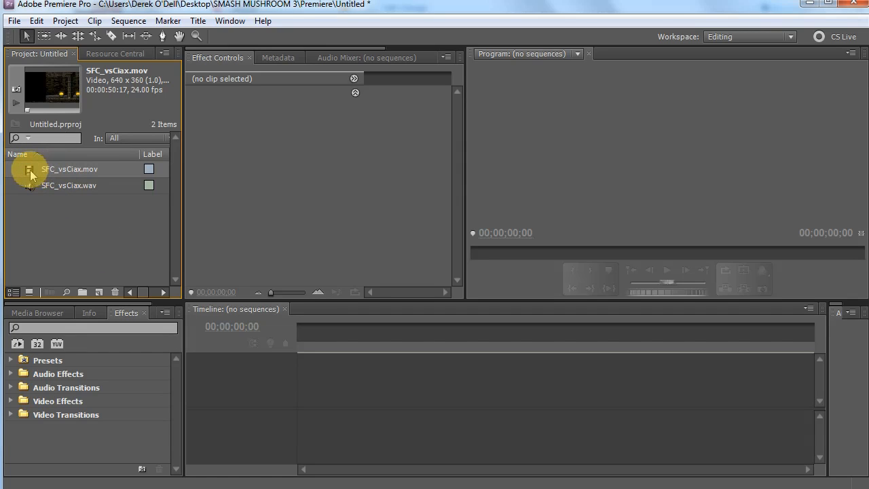
{"action": "left_click_drag", "start_coordinate": [30, 173], "coordinate": [100, 294]}
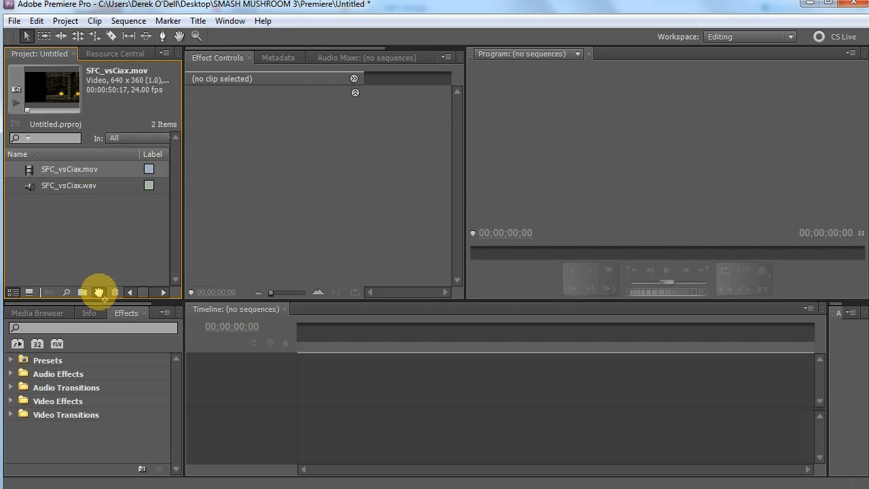
{"action": "left_click_drag", "start_coordinate": [99, 292], "coordinate": [102, 292]}
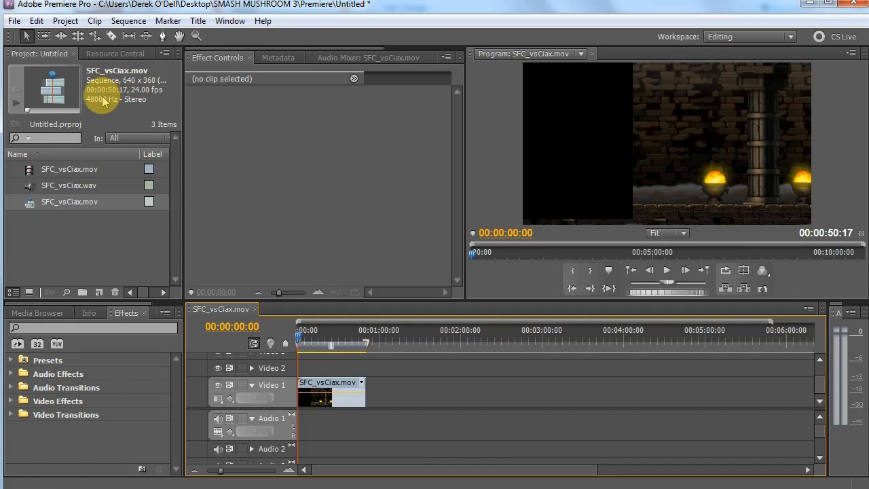
Place SFC_vsCiax.wav on the Audio 1 track at the start of the sequence, beneath the movie clip.
{"action": "left_click", "coordinate": [86, 222]}
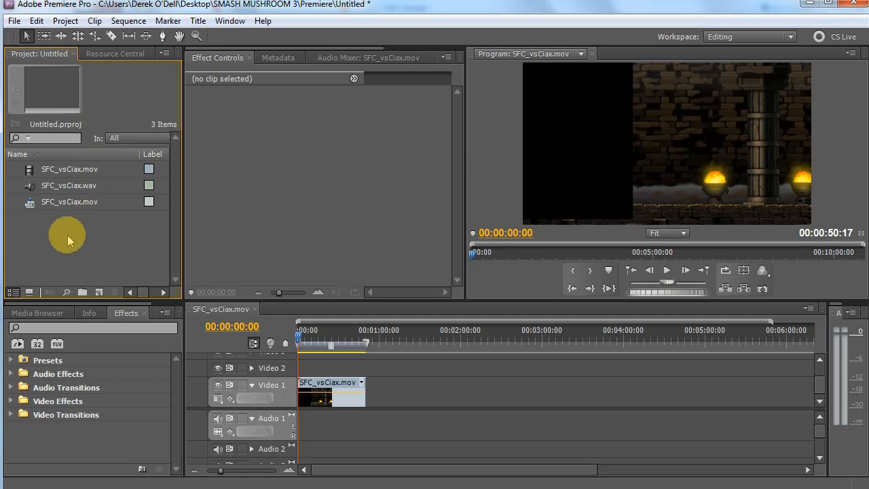
{"action": "left_click", "coordinate": [34, 190]}
{"action": "left_click_drag", "start_coordinate": [32, 191], "coordinate": [293, 434]}
Trim the first frame off the movie clip on Video 1 and move the clip back to the sequence start.
{"action": "left_click", "coordinate": [288, 470]}
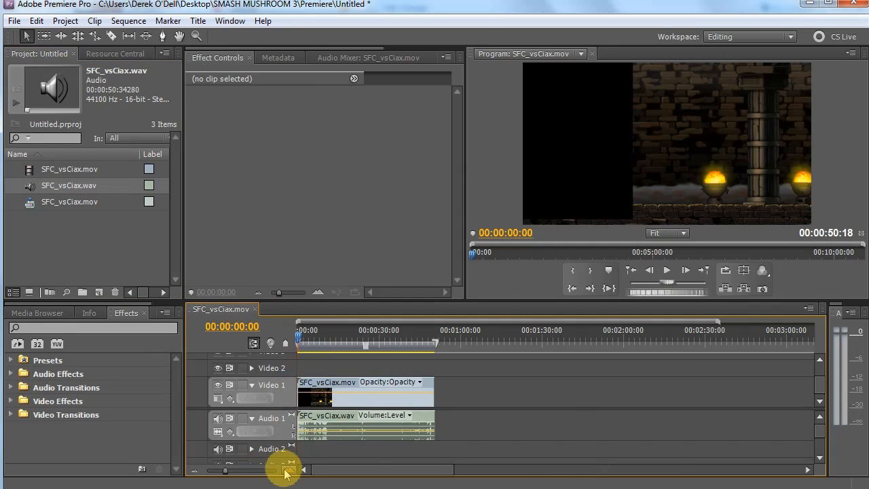
{"action": "left_click", "coordinate": [288, 470]}
{"action": "left_click", "coordinate": [288, 471]}
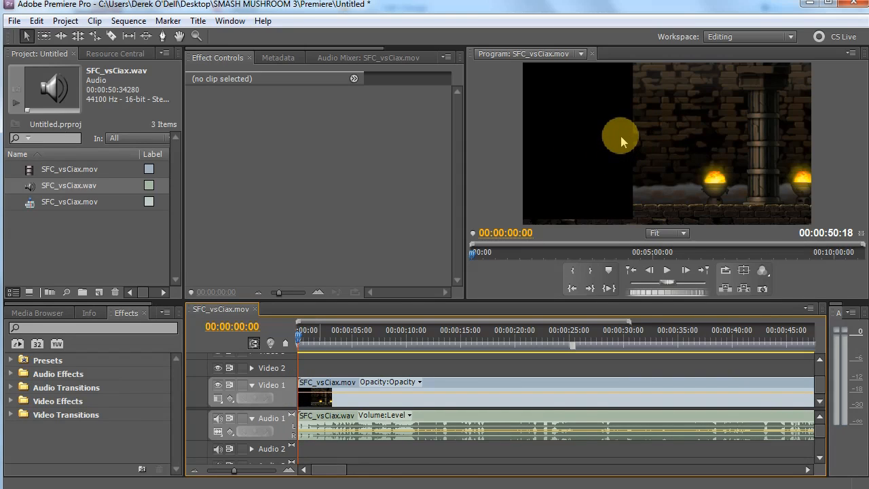
{"action": "key", "text": "Right"}
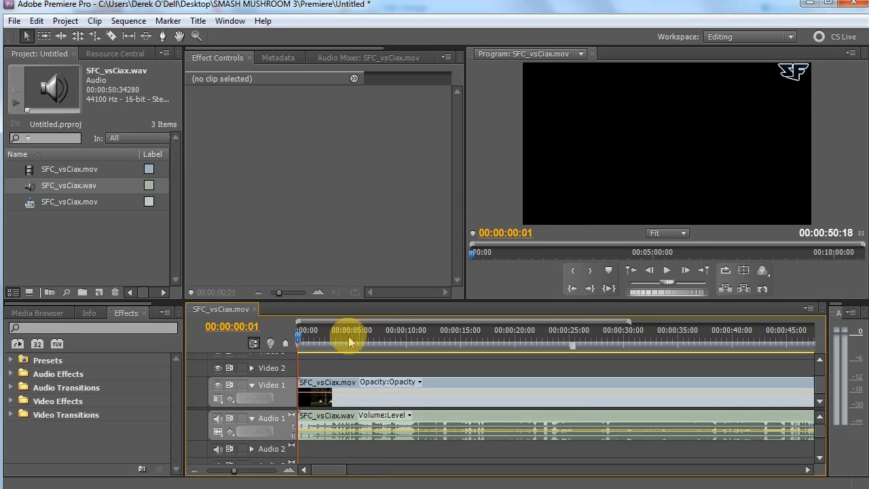
{"action": "left_click", "coordinate": [291, 469]}
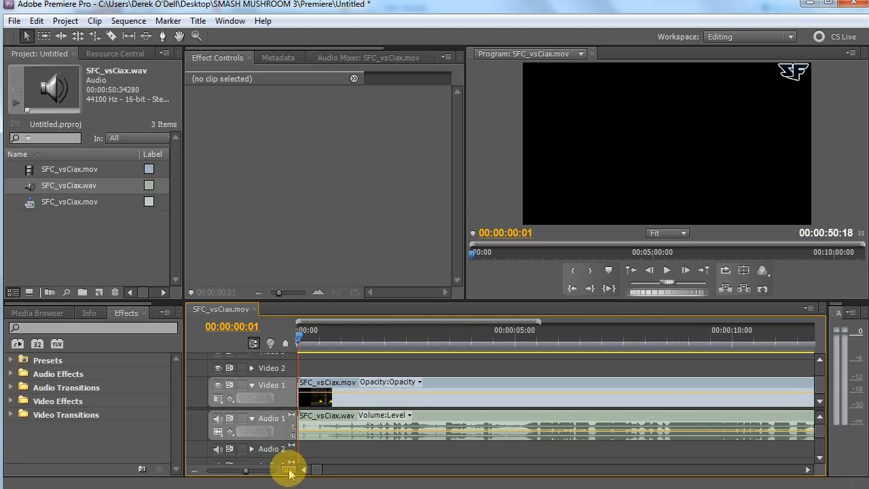
{"action": "left_click", "coordinate": [291, 469]}
{"action": "left_click_drag", "start_coordinate": [299, 400], "coordinate": [306, 400]}
{"action": "mouse_move", "coordinate": [301, 333]}
{"action": "left_mouse_down"}
{"action": "mouse_move", "coordinate": [290, 333]}
{"action": "mouse_move", "coordinate": [345, 333]}
{"action": "mouse_move", "coordinate": [303, 345]}
{"action": "left_mouse_up"}
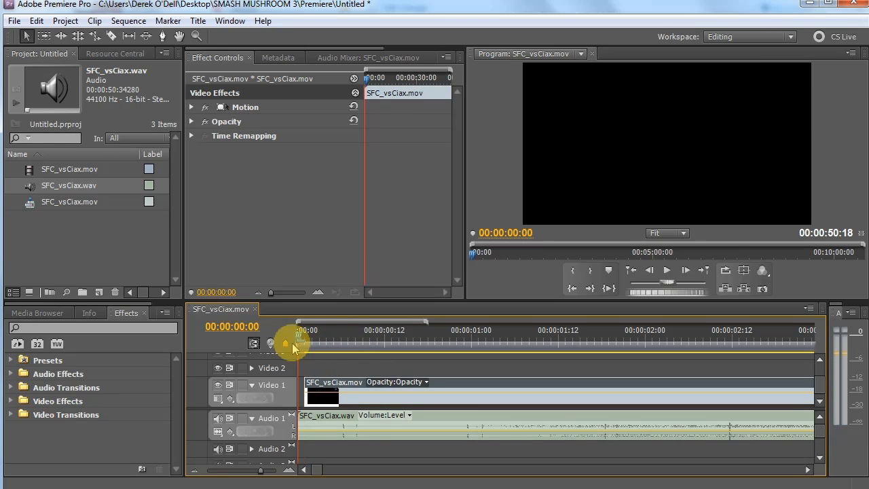
{"action": "left_click_drag", "start_coordinate": [324, 406], "coordinate": [310, 401]}
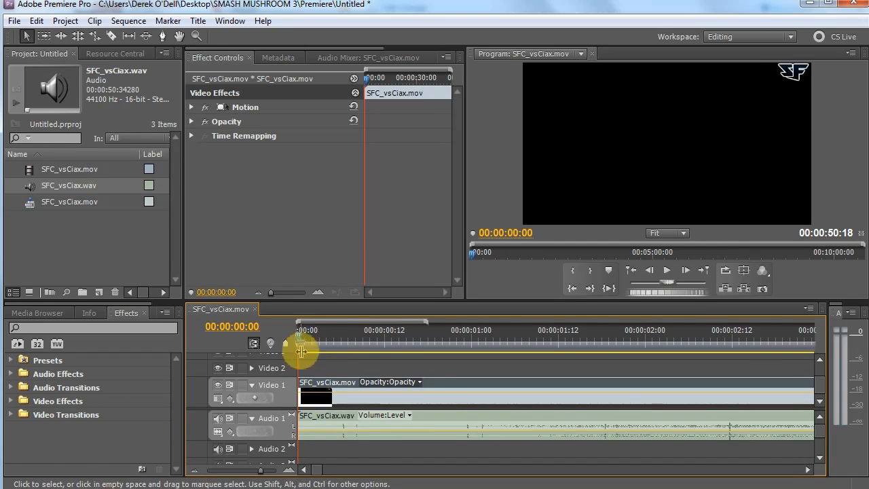
Scrub and play the opening of the sequence to check the video against the audio, and stop playback.
{"action": "left_click_drag", "start_coordinate": [291, 339], "coordinate": [327, 335]}
{"action": "left_click_drag", "start_coordinate": [410, 330], "coordinate": [512, 336]}
{"action": "left_click", "coordinate": [193, 471]}
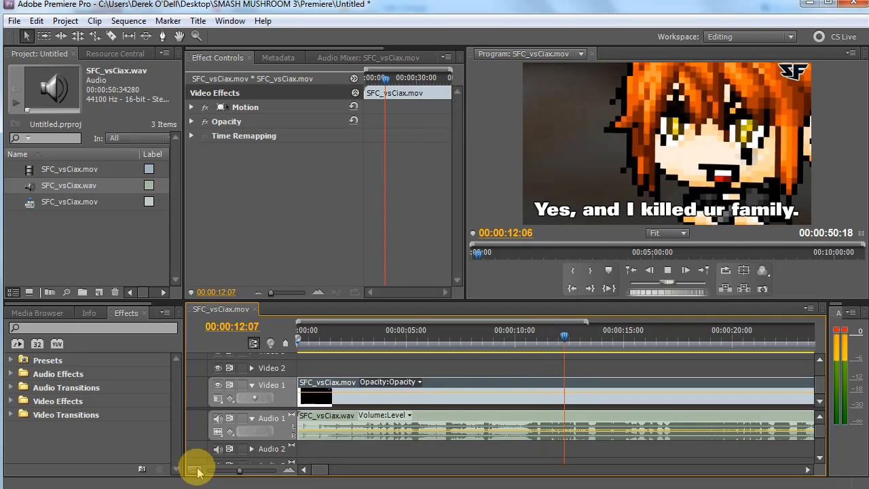
{"action": "key", "text": "space"}
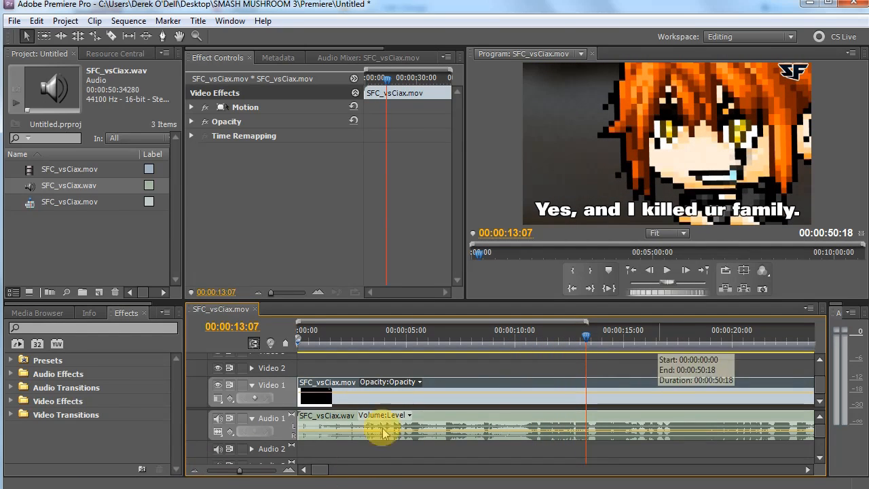
{"action": "left_click", "coordinate": [194, 470]}
{"action": "left_click", "coordinate": [194, 470]}
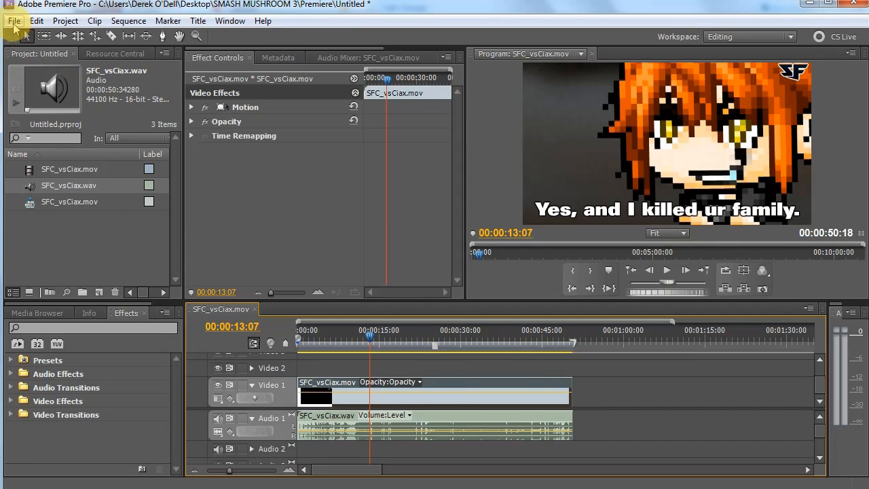
Start a media export of the sequence and choose H.264 as the output format.
{"action": "left_click", "coordinate": [14, 21]}
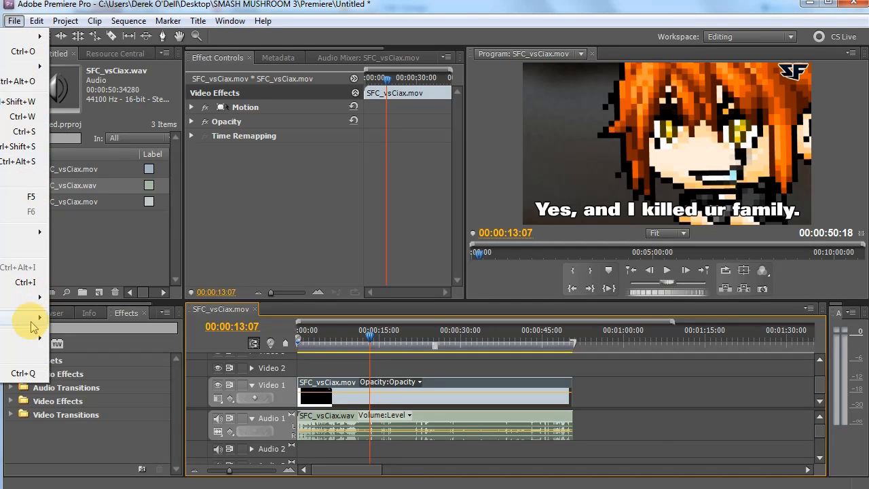
{"action": "mouse_move", "coordinate": [28, 320]}
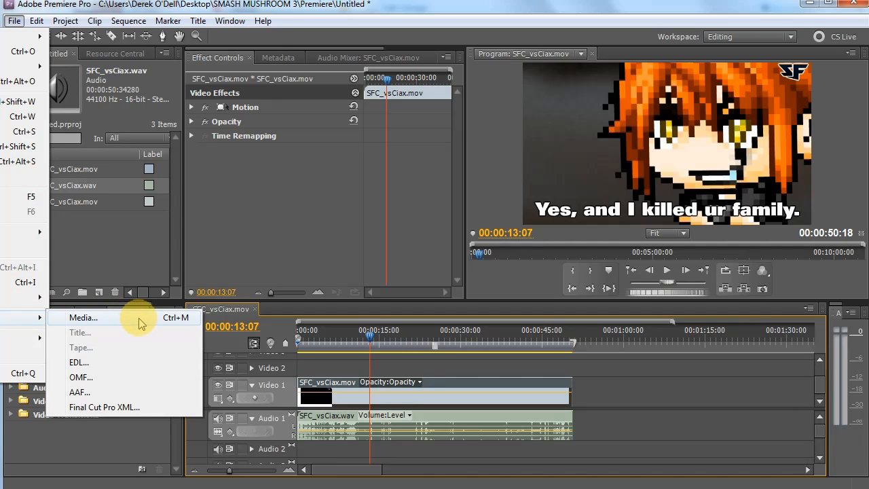
{"action": "left_click", "coordinate": [139, 319]}
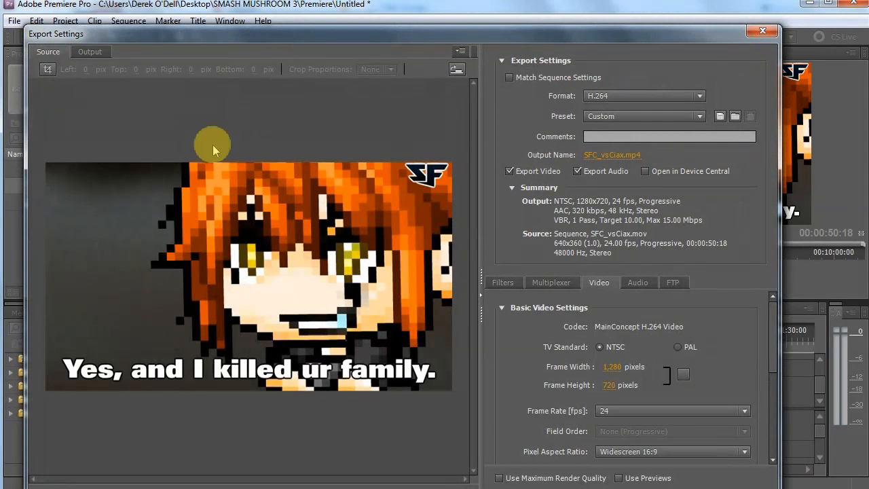
{"action": "left_click_drag", "start_coordinate": [494, 27], "coordinate": [501, 0]}
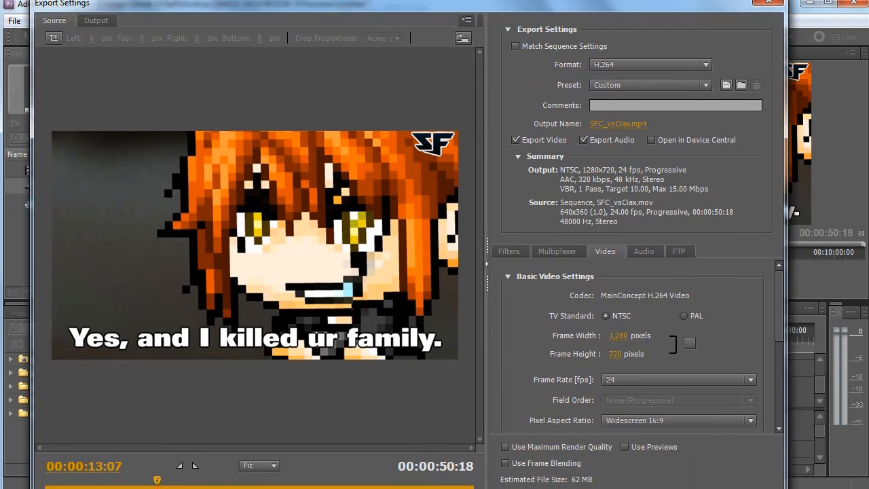
{"action": "left_click_drag", "start_coordinate": [442, 488], "coordinate": [440, 481]}
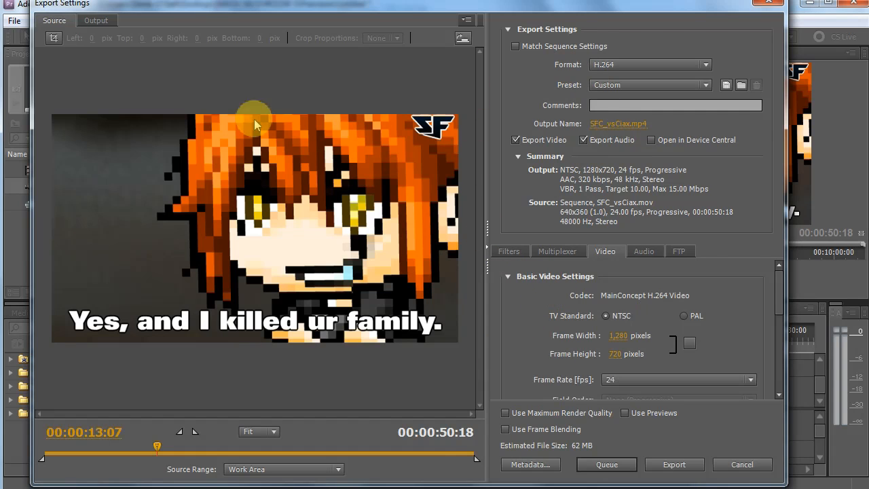
{"action": "left_click", "coordinate": [621, 65]}
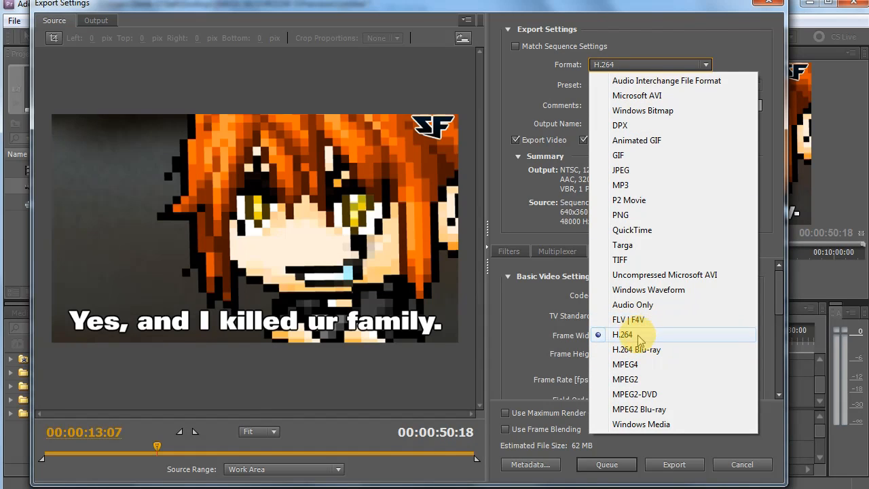
{"action": "left_click", "coordinate": [601, 335]}
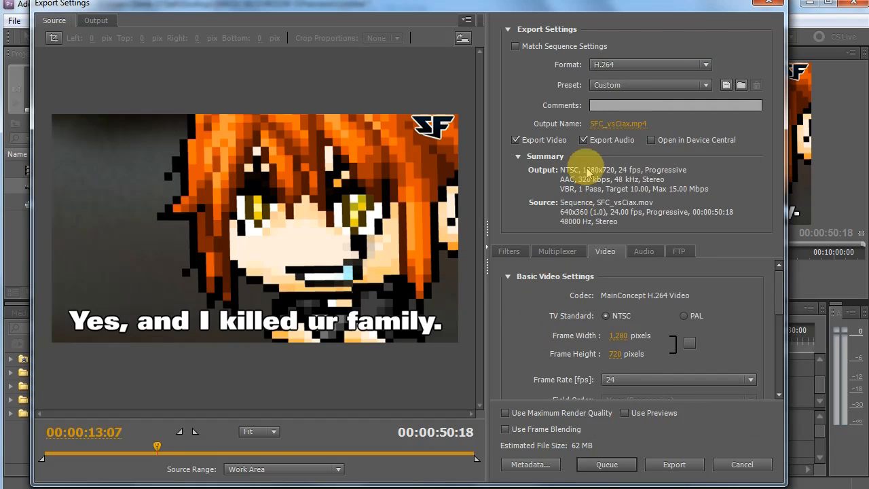
Set the export's output file to SFC_vsCiax.mp4 on the Desktop.
{"action": "left_click", "coordinate": [628, 126]}
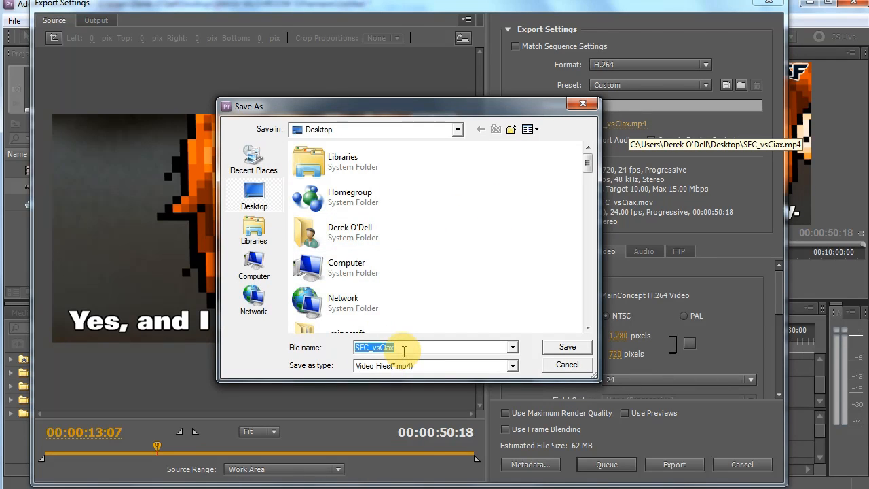
{"action": "left_click_drag", "start_coordinate": [357, 349], "coordinate": [465, 349]}
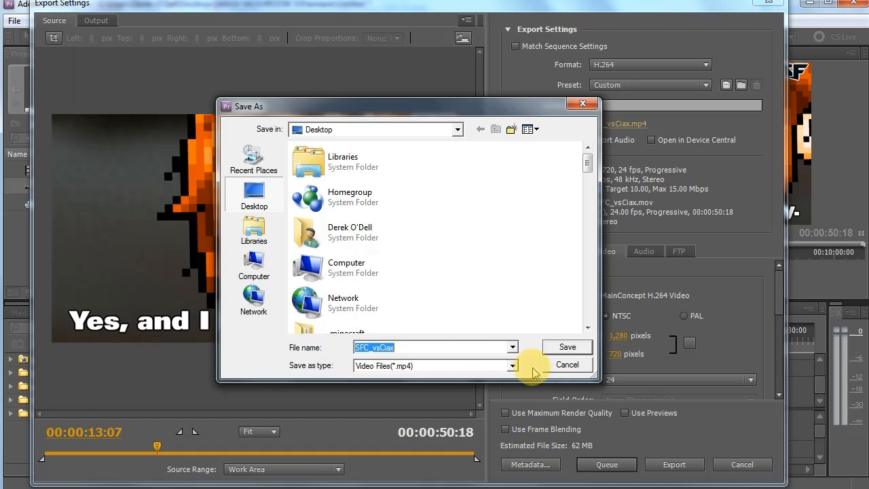
{"action": "left_click", "coordinate": [562, 349]}
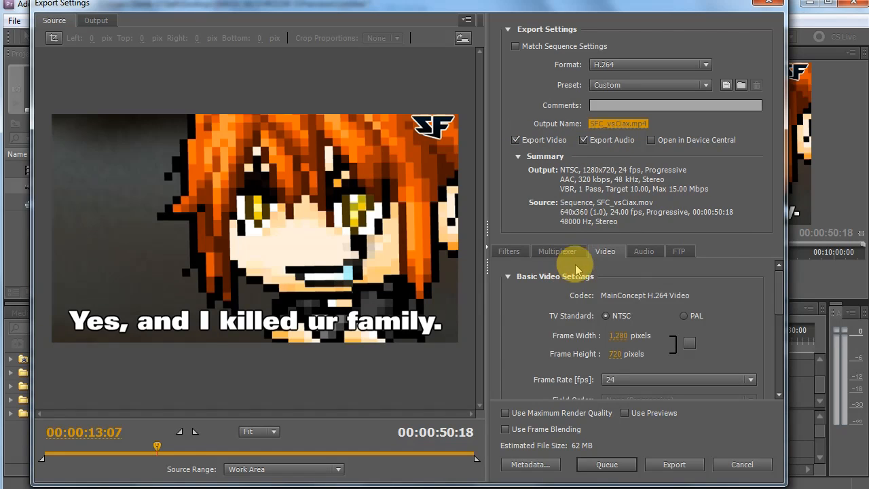
Review the export's video settings, including frame size, frame rate, pixel aspect ratio, profile, level and bitrate.
{"action": "scroll", "coordinate": [778, 304], "scroll_direction": "down", "scroll_amount": 2}
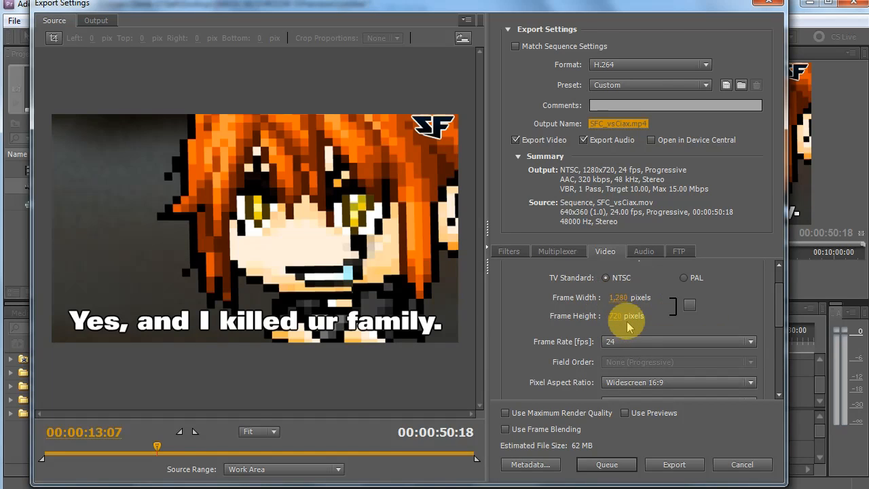
{"action": "mouse_move", "coordinate": [779, 313]}
{"action": "left_mouse_down"}
{"action": "mouse_move", "coordinate": [779, 323]}
{"action": "mouse_move", "coordinate": [772, 316]}
{"action": "left_mouse_up"}
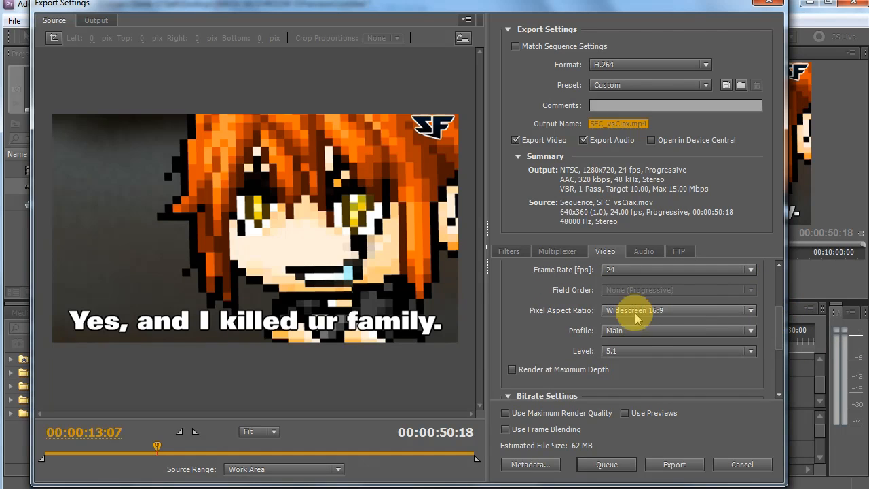
{"action": "left_click_drag", "start_coordinate": [778, 339], "coordinate": [772, 369]}
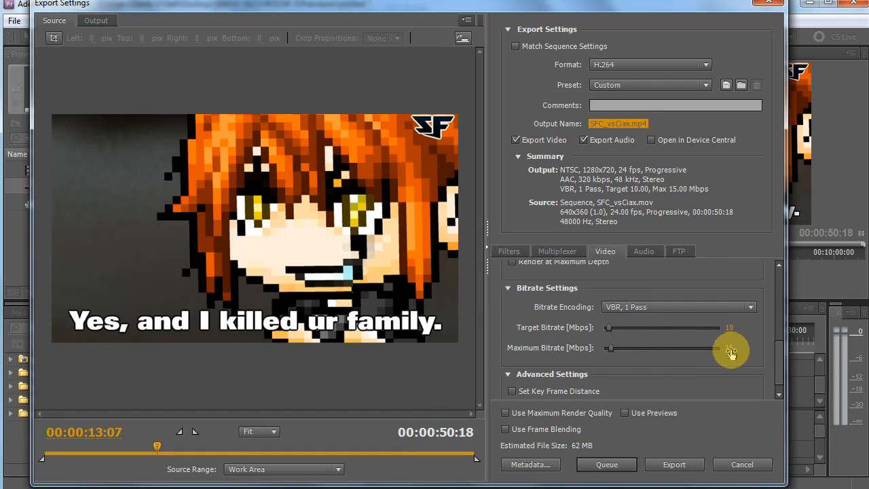
{"action": "mouse_move", "coordinate": [772, 365]}
{"action": "left_mouse_down"}
{"action": "mouse_move", "coordinate": [782, 368]}
{"action": "mouse_move", "coordinate": [777, 381]}
{"action": "mouse_move", "coordinate": [776, 346]}
{"action": "mouse_move", "coordinate": [780, 381]}
{"action": "mouse_move", "coordinate": [776, 342]}
{"action": "mouse_move", "coordinate": [779, 360]}
{"action": "left_mouse_up"}
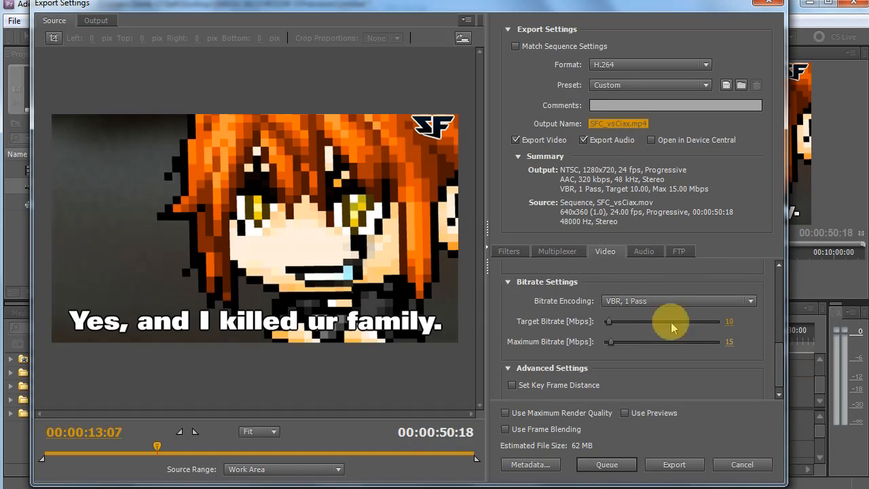
Compare the output and source previews of the export and return to the basic video settings.
{"action": "left_click", "coordinate": [88, 21]}
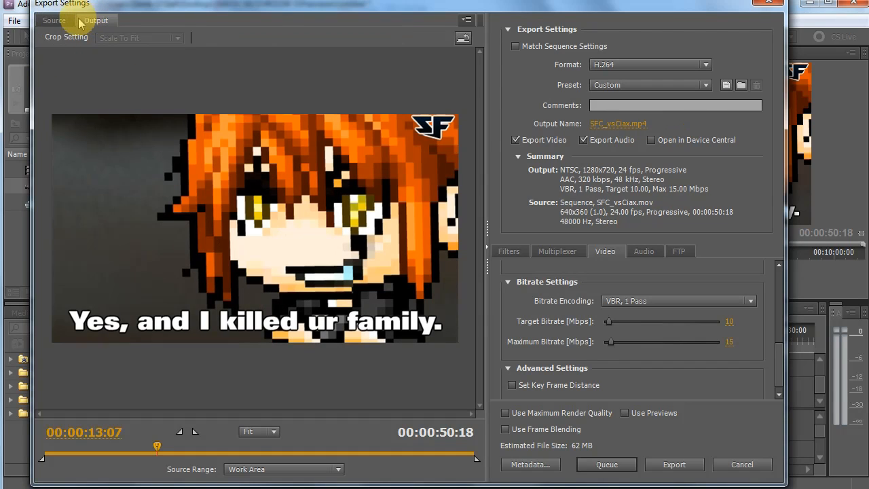
{"action": "left_click", "coordinate": [54, 21]}
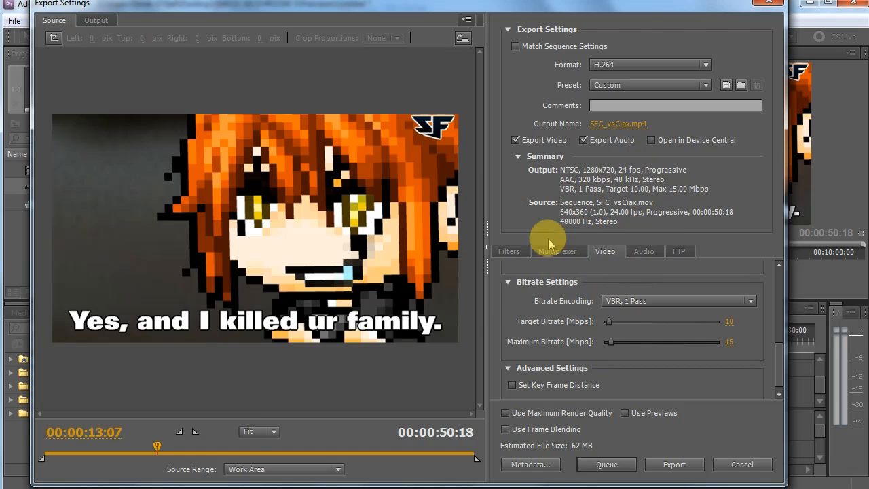
{"action": "left_click_drag", "start_coordinate": [775, 353], "coordinate": [772, 265]}
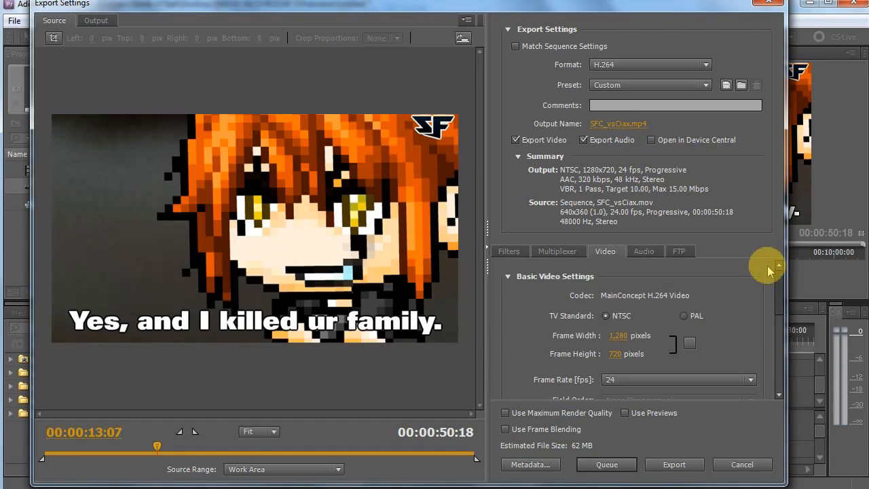
Review the export's audio codec, channel, frequency, quality and bitrate options, and close the export settings without exporting.
{"action": "left_click", "coordinate": [641, 254]}
{"action": "left_click_drag", "start_coordinate": [775, 307], "coordinate": [776, 343]}
{"action": "left_click", "coordinate": [656, 354]}
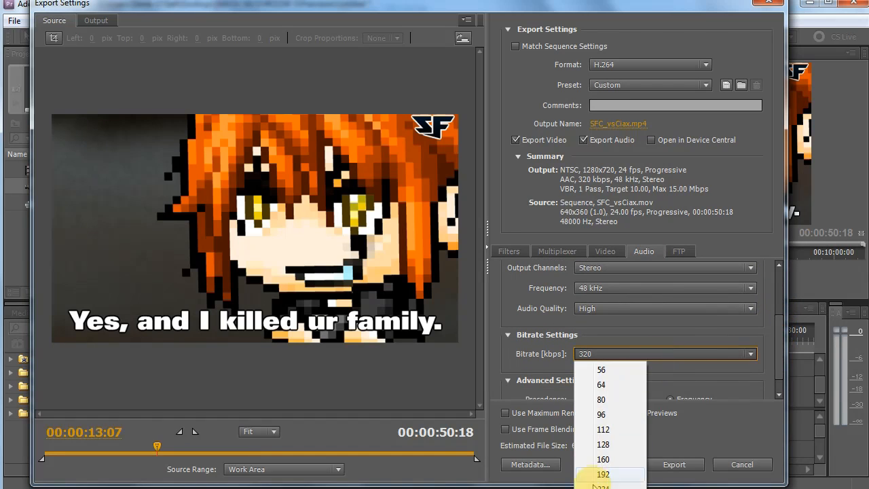
{"action": "left_click", "coordinate": [669, 353]}
{"action": "left_click_drag", "start_coordinate": [780, 353], "coordinate": [682, 310]}
{"action": "left_click", "coordinate": [680, 308]}
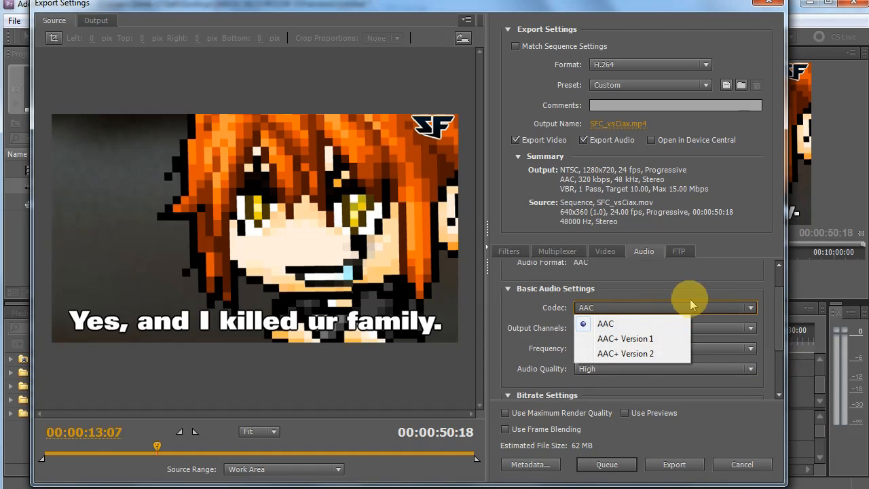
{"action": "left_click", "coordinate": [690, 305]}
{"action": "left_click_drag", "start_coordinate": [771, 322], "coordinate": [767, 297]}
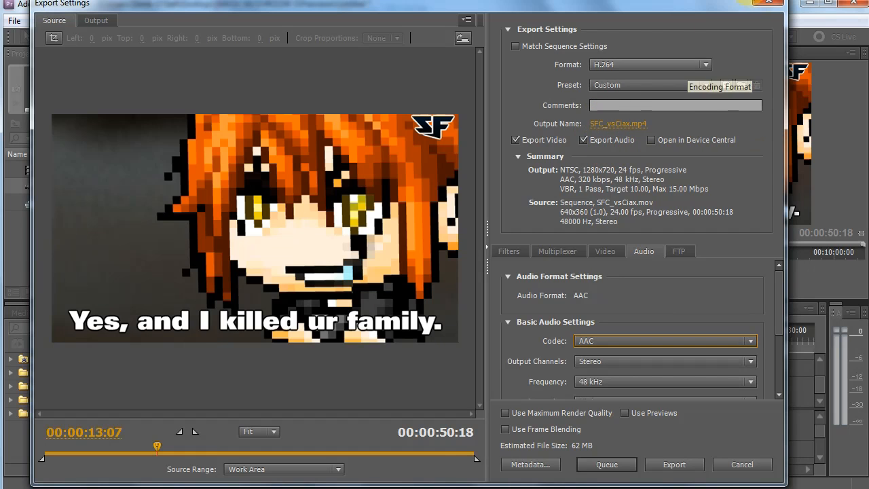
{"action": "left_click", "coordinate": [772, 4]}
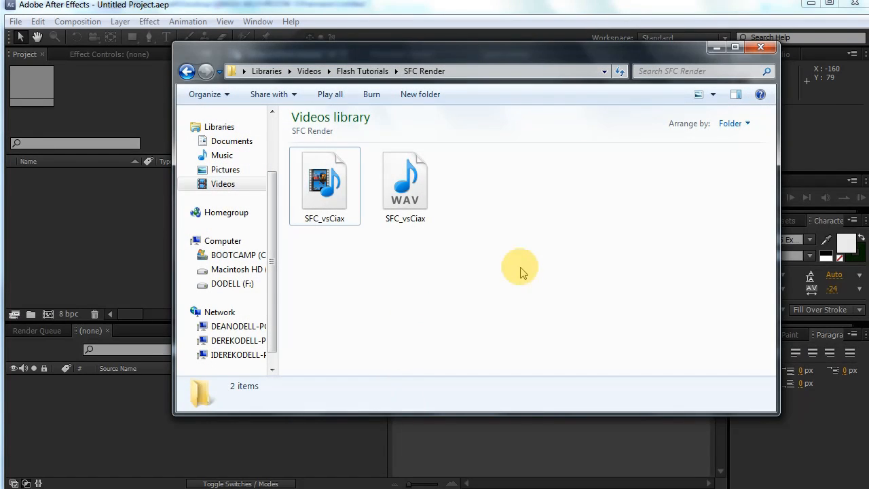
In After Effects, import SFC_vsCiax.mov and SFC_vsCiax.wav and conform the video's frame rate to 24 fps.
{"action": "left_click_drag", "start_coordinate": [555, 268], "coordinate": [85, 250]}
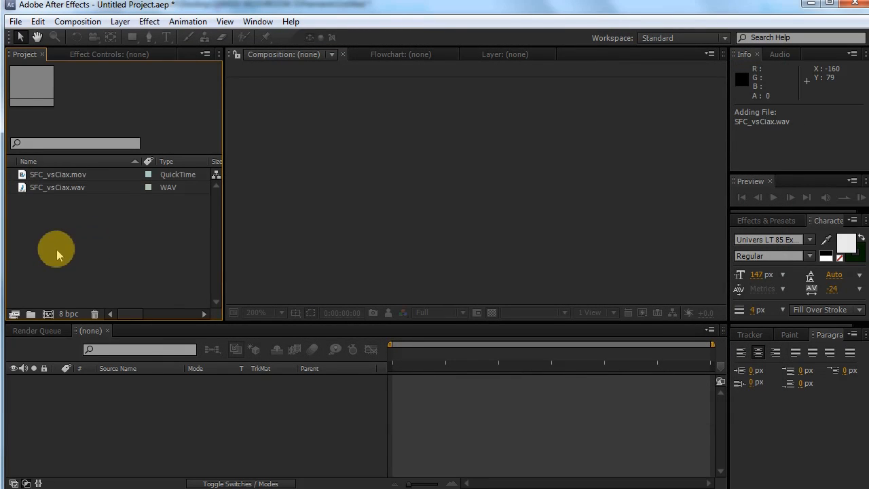
{"action": "left_click", "coordinate": [23, 175]}
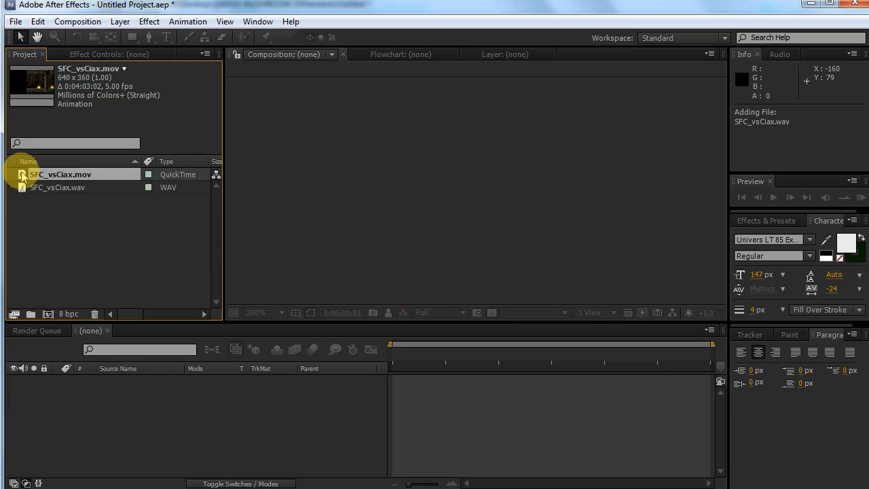
{"action": "right_click", "coordinate": [23, 175]}
{"action": "mouse_move", "coordinate": [78, 226]}
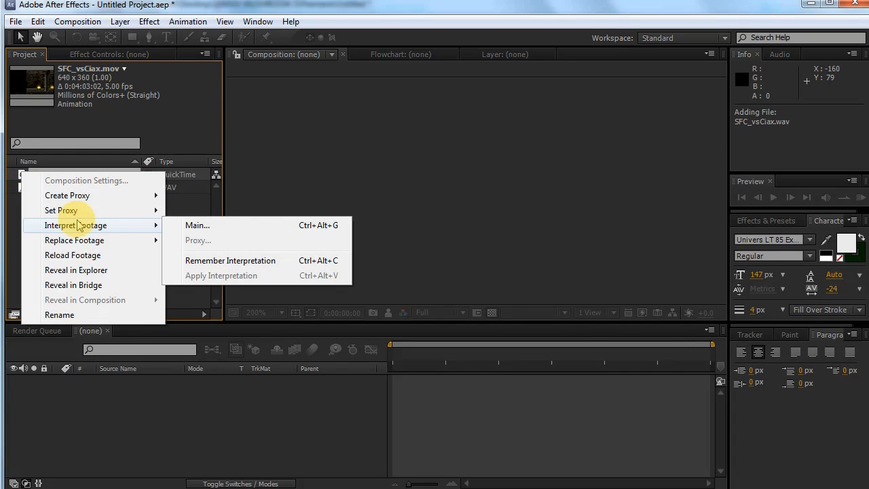
{"action": "left_click", "coordinate": [243, 226]}
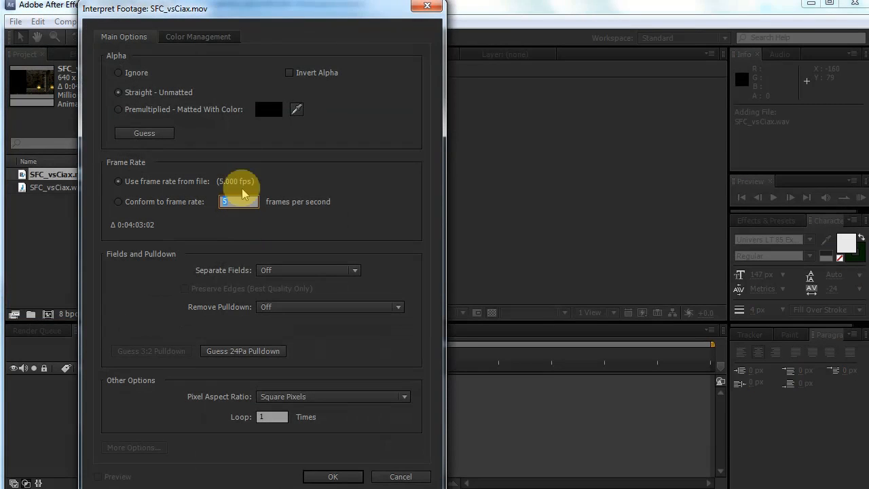
{"action": "type", "text": "24"}
{"action": "left_click", "coordinate": [333, 476]}
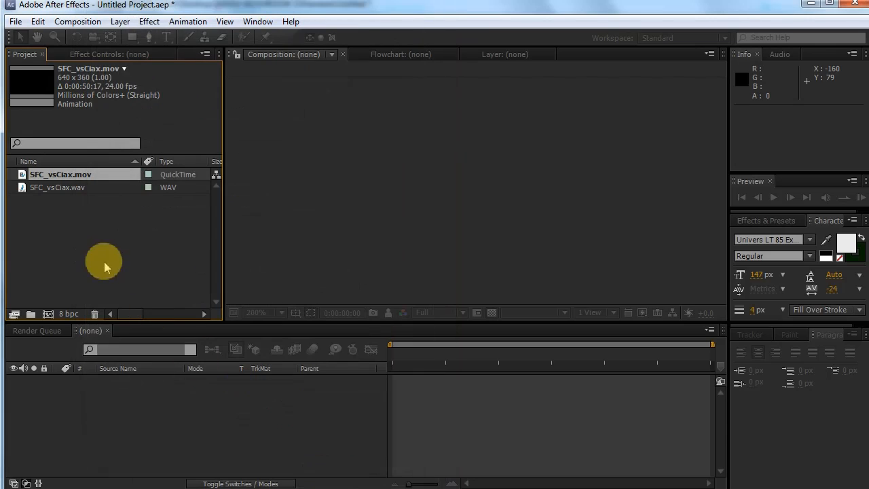
Create a composition from SFC_vsCiax.mov and shift its layer one frame earlier to remove the first frame.
{"action": "left_click_drag", "start_coordinate": [25, 182], "coordinate": [45, 313]}
{"action": "left_click", "coordinate": [45, 313]}
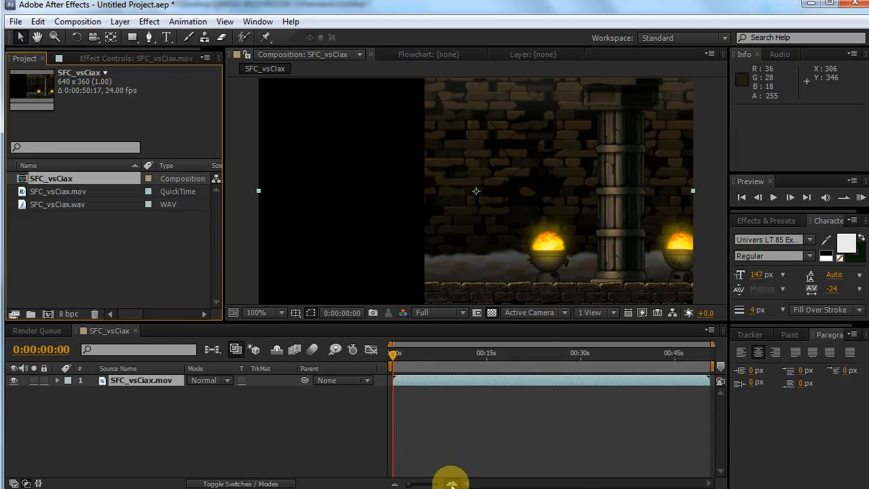
{"action": "left_click", "coordinate": [452, 483]}
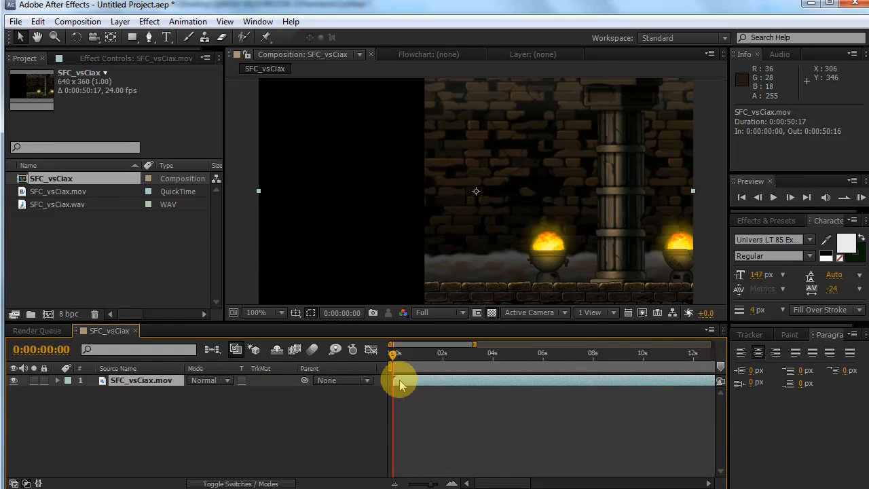
{"action": "left_click_drag", "start_coordinate": [399, 385], "coordinate": [399, 387]}
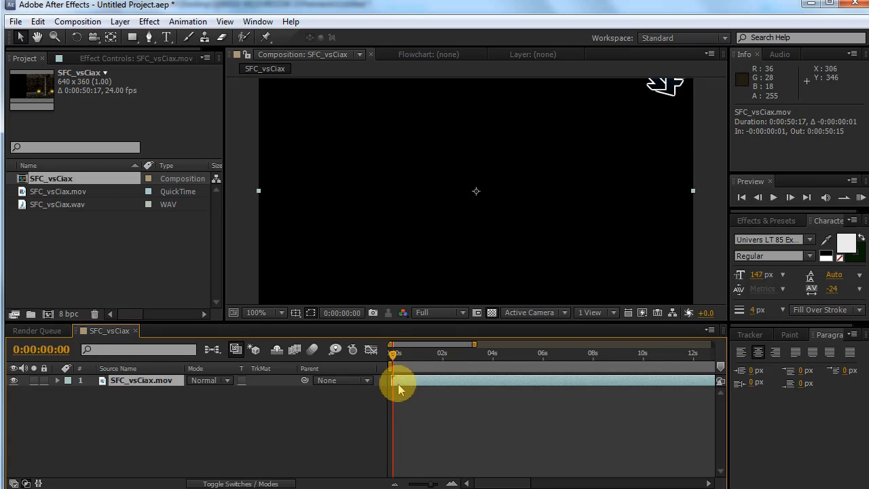
{"action": "left_click_drag", "start_coordinate": [53, 209], "coordinate": [187, 401]}
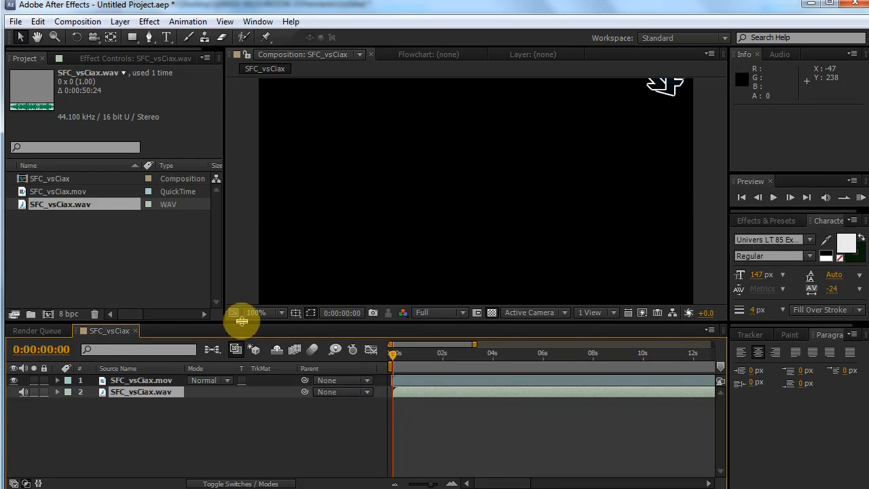
{"action": "key", "text": "ctrl+z"}
{"action": "left_click_drag", "start_coordinate": [38, 205], "coordinate": [528, 392]}
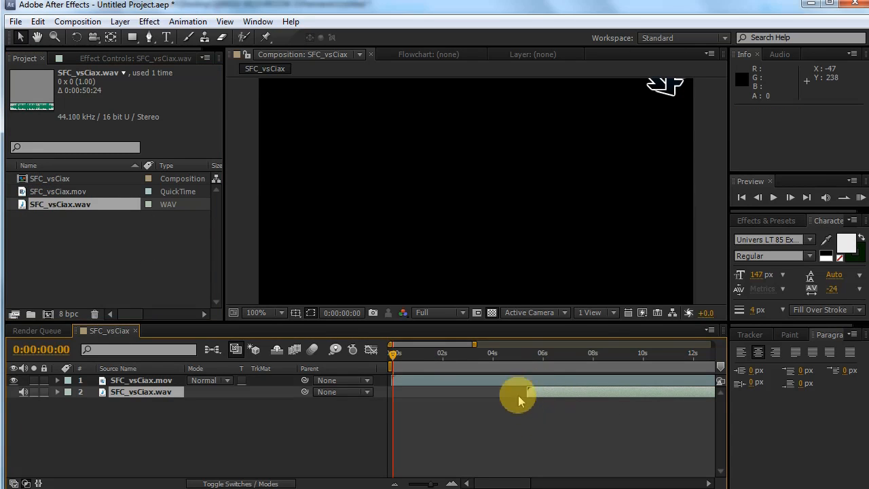
{"action": "key", "text": "ctrl+z"}
Add SFC_vsCiax.wav beneath the video layer, starting at 0 seconds, and scrub through the composition to check it.
{"action": "left_click_drag", "start_coordinate": [73, 214], "coordinate": [179, 434]}
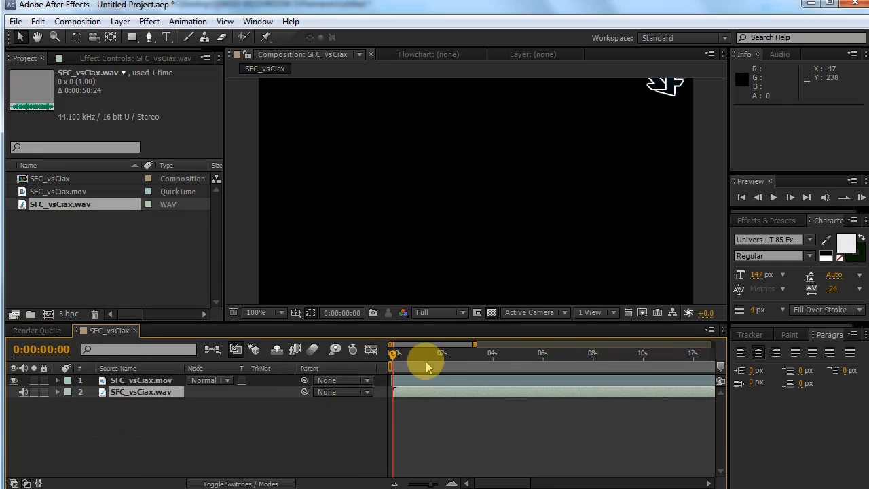
{"action": "left_click_drag", "start_coordinate": [394, 352], "coordinate": [528, 353]}
{"action": "left_click_drag", "start_coordinate": [621, 370], "coordinate": [663, 369]}
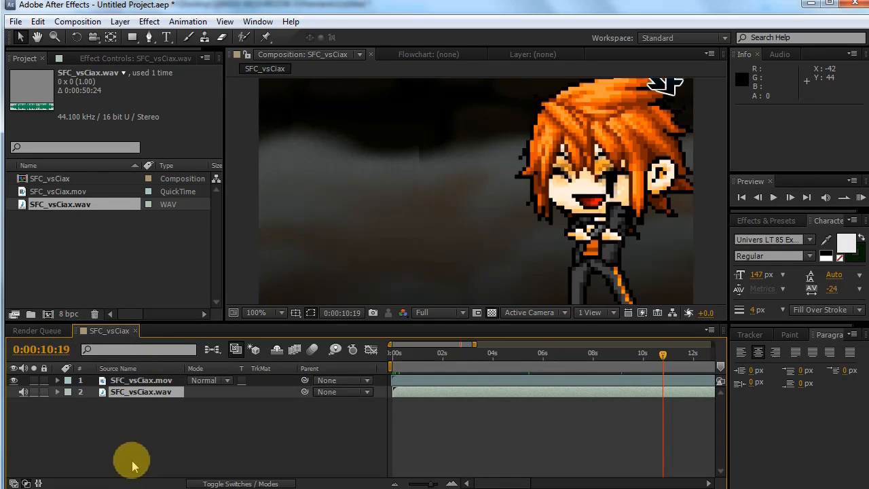
Add the composition to the render queue and set its output module to H.264, accepting the format's video options.
{"action": "left_click", "coordinate": [87, 20]}
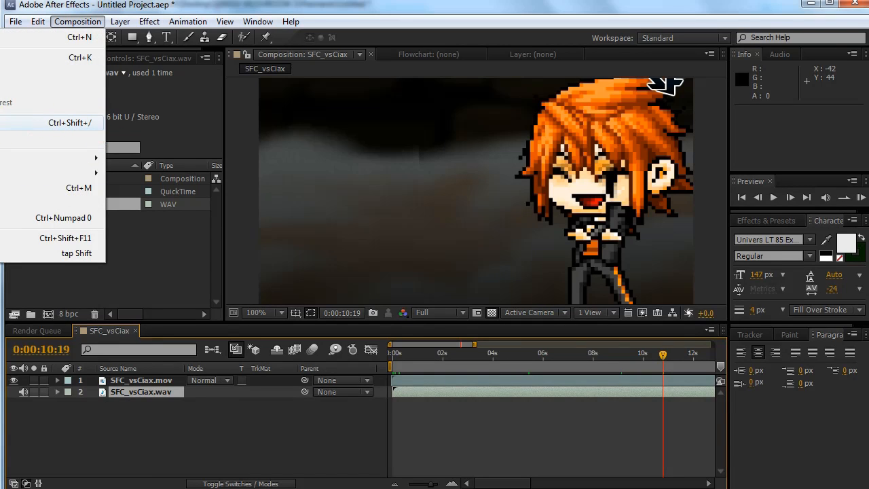
{"action": "left_click", "coordinate": [3, 123]}
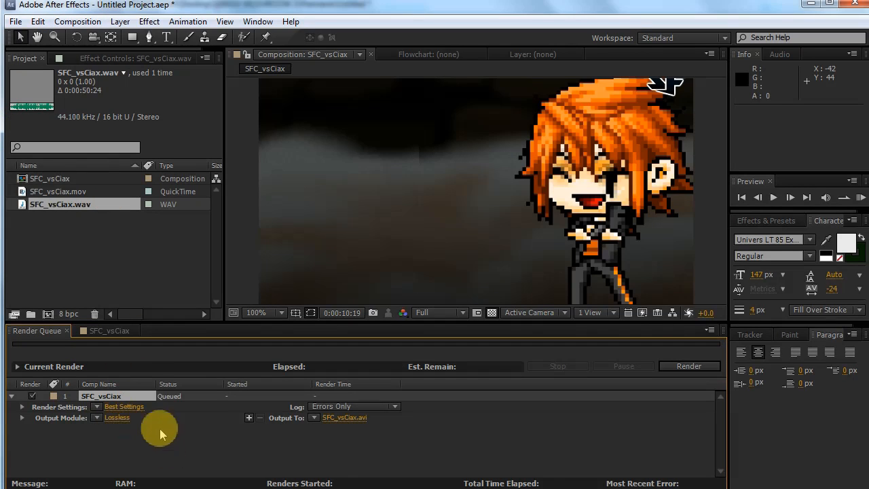
{"action": "left_click", "coordinate": [116, 419]}
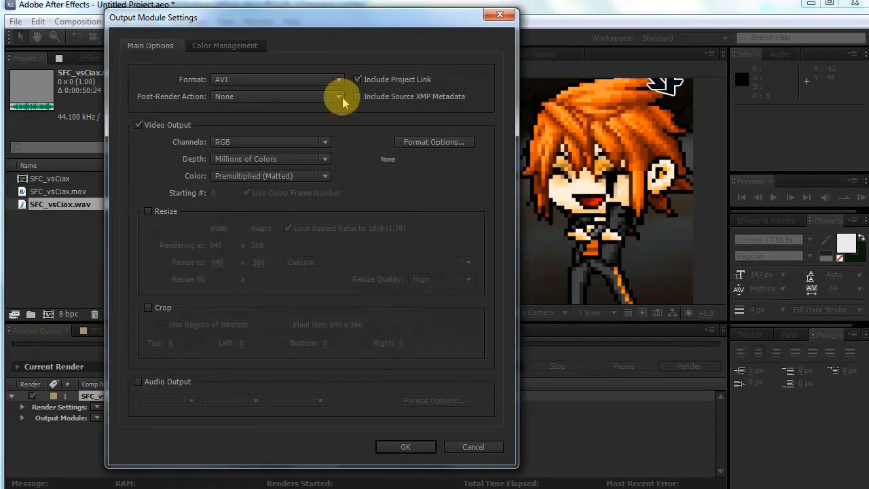
{"action": "left_click", "coordinate": [271, 81]}
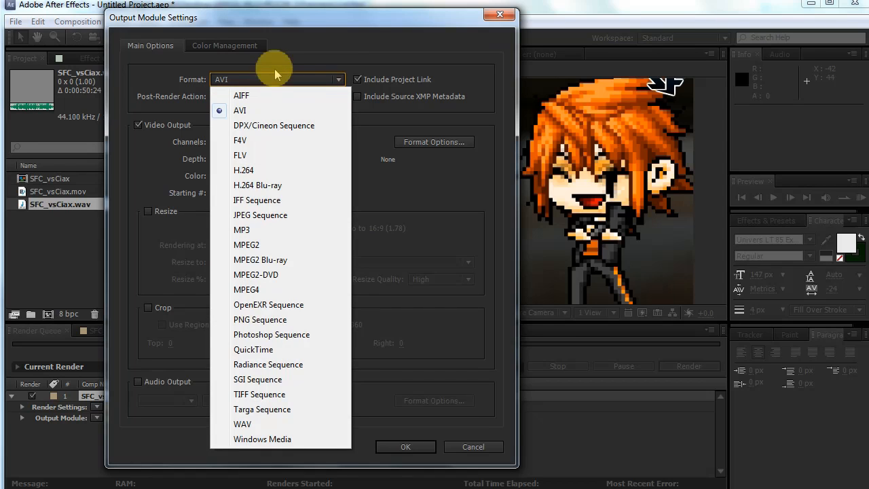
{"action": "left_click", "coordinate": [301, 170]}
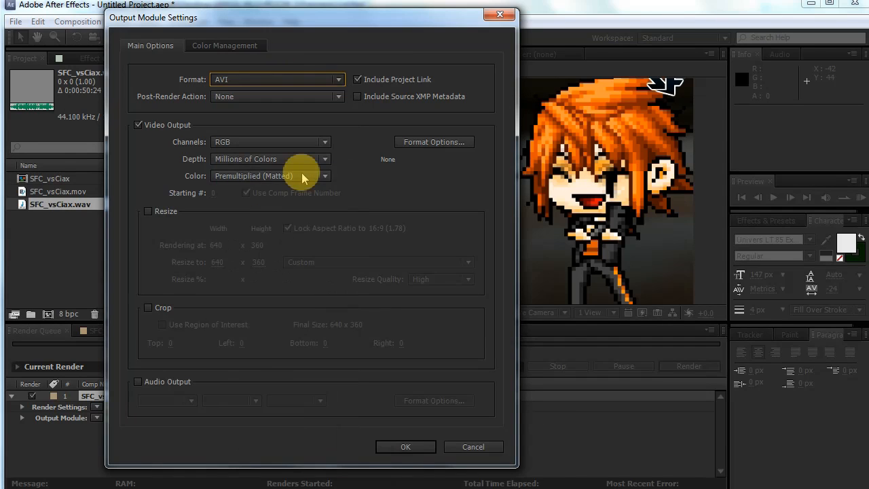
{"action": "left_click", "coordinate": [435, 142]}
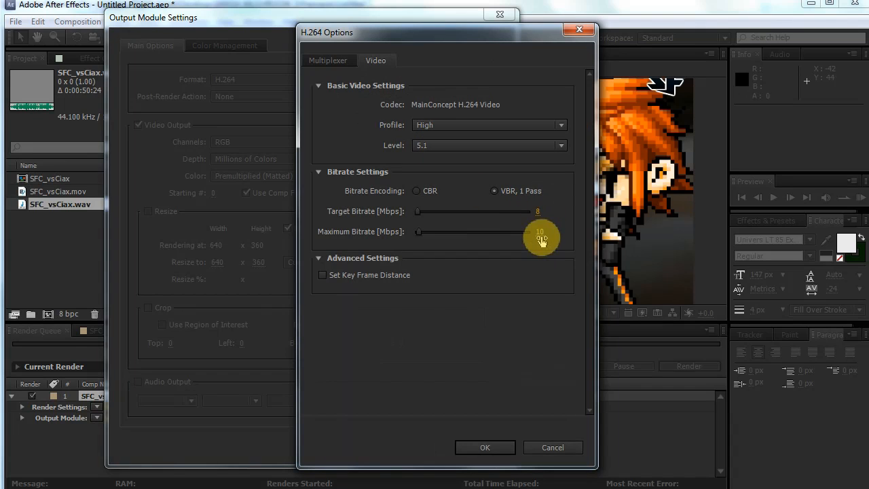
{"action": "left_click", "coordinate": [488, 447]}
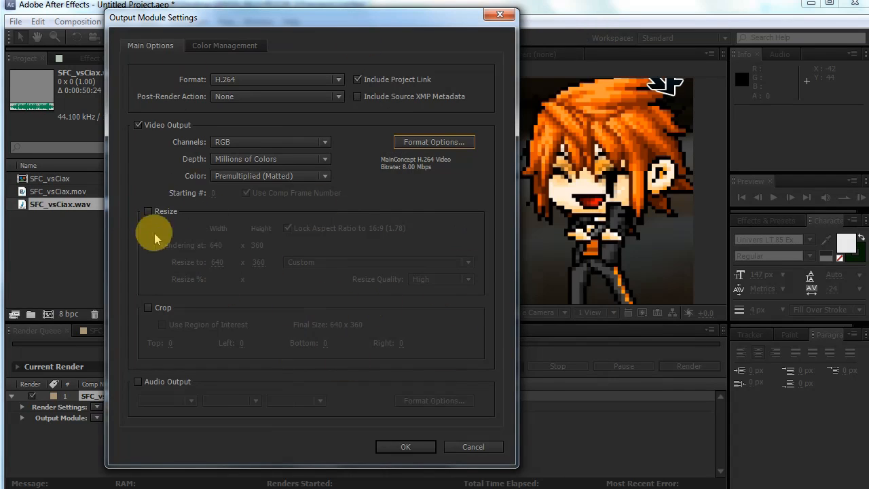
Enable resizing for the render output and set it to 1280 x 720 with the aspect ratio locked to 16:9.
{"action": "left_click", "coordinate": [154, 209]}
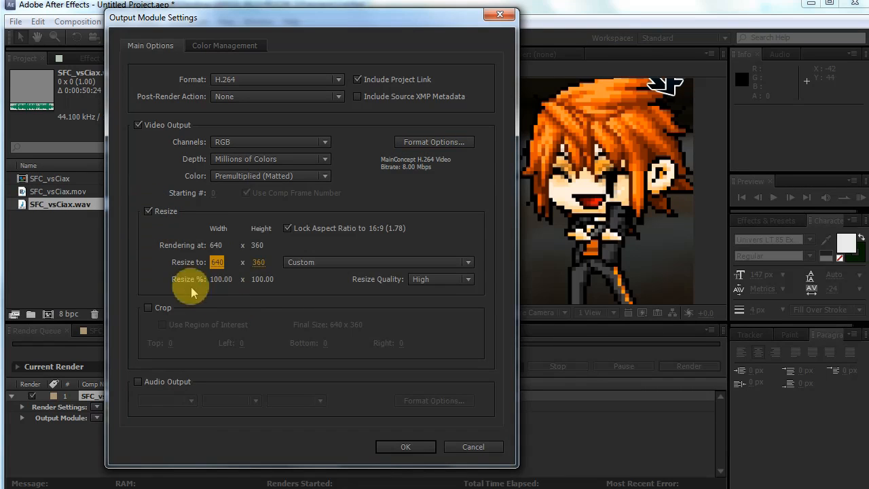
{"action": "left_click", "coordinate": [217, 263]}
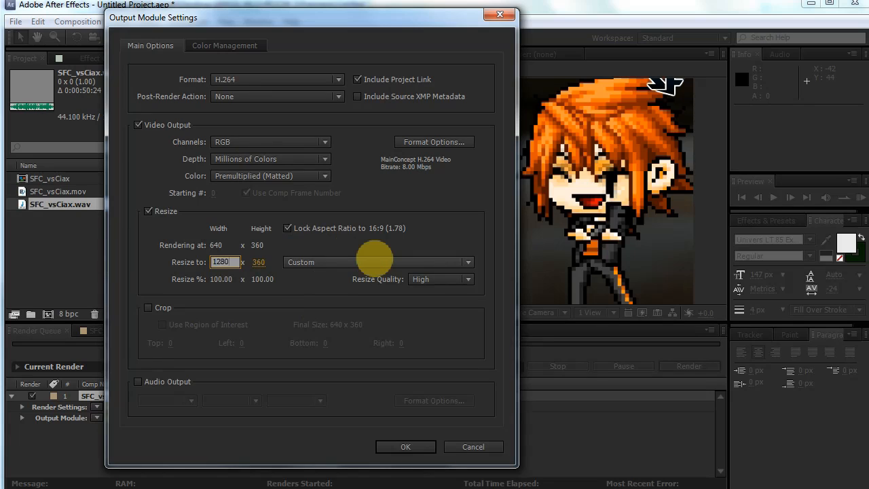
{"action": "key", "text": "Tab"}
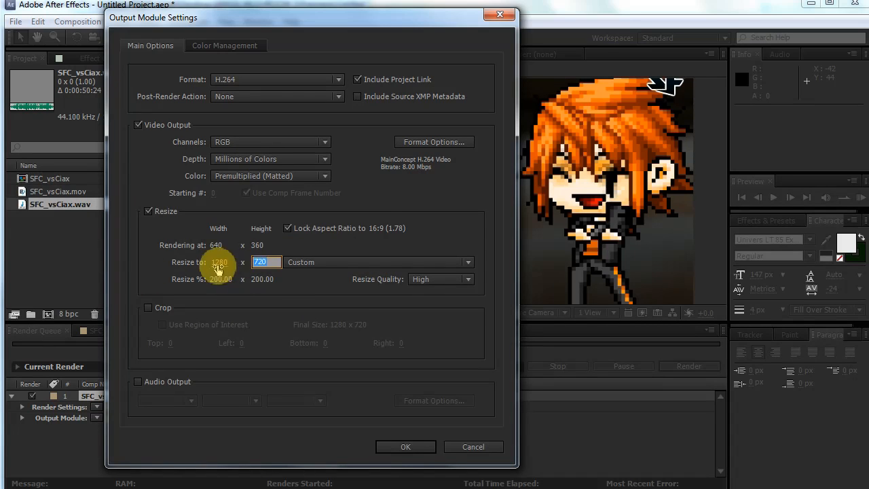
{"action": "left_click", "coordinate": [383, 233]}
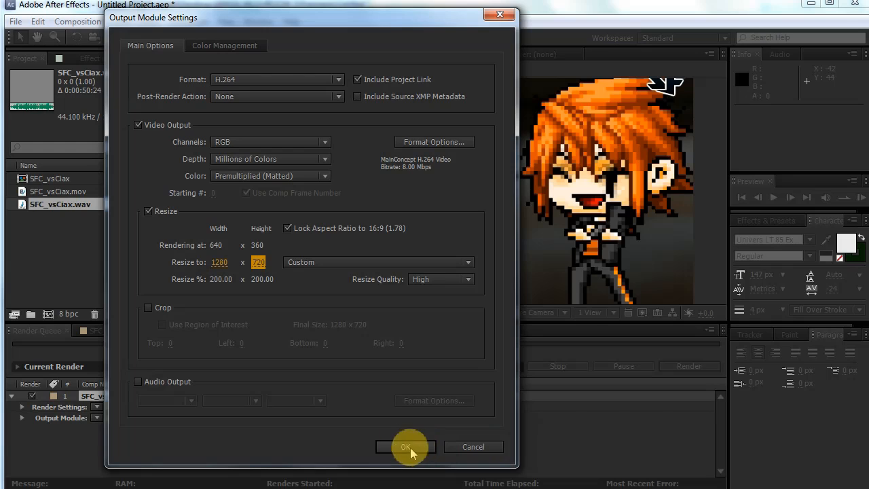
Enable audio output for the render and set its AAC audio bitrate to 320 kbps.
{"action": "left_click_drag", "start_coordinate": [362, 20], "coordinate": [315, 22]}
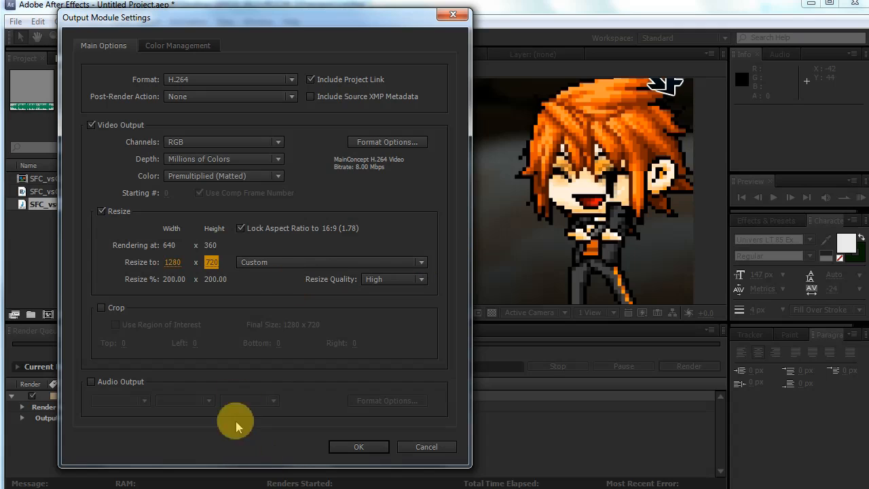
{"action": "left_click", "coordinate": [92, 381]}
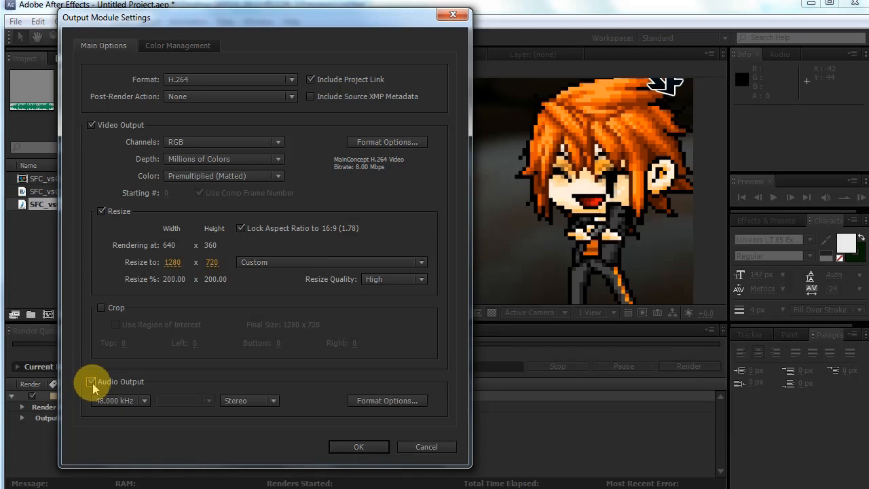
{"action": "left_click", "coordinate": [375, 401]}
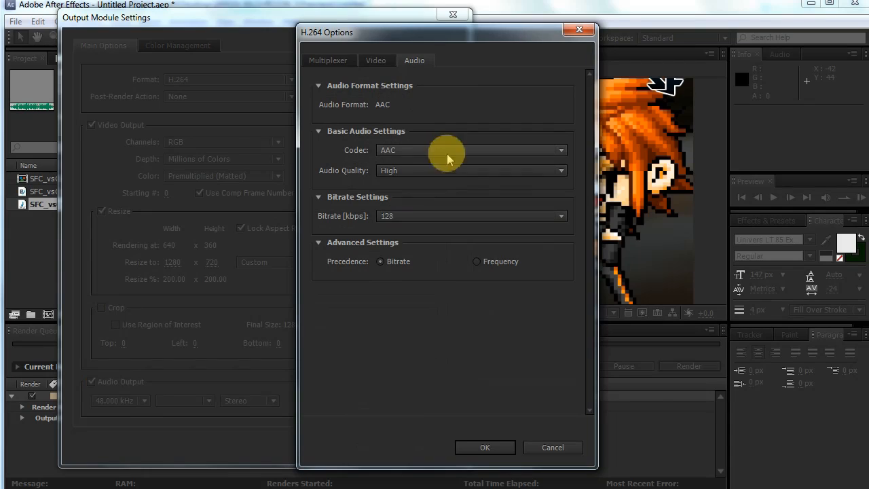
{"action": "left_click", "coordinate": [450, 220]}
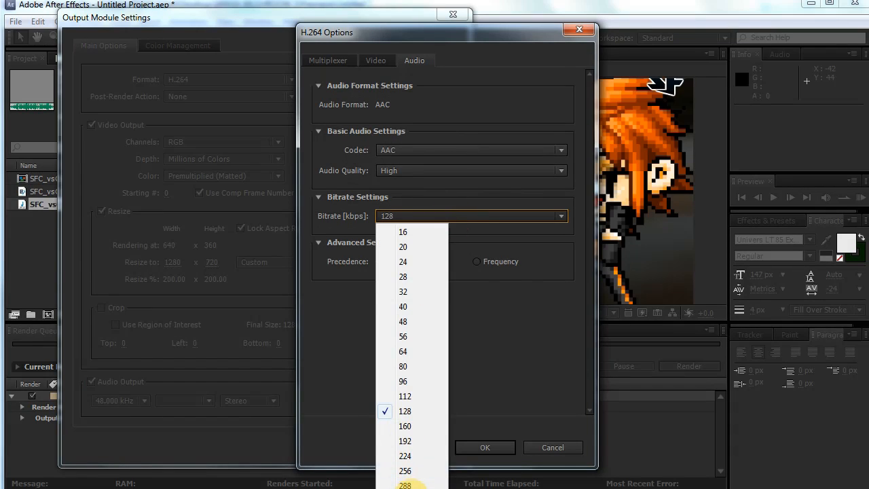
{"action": "left_click", "coordinate": [405, 486]}
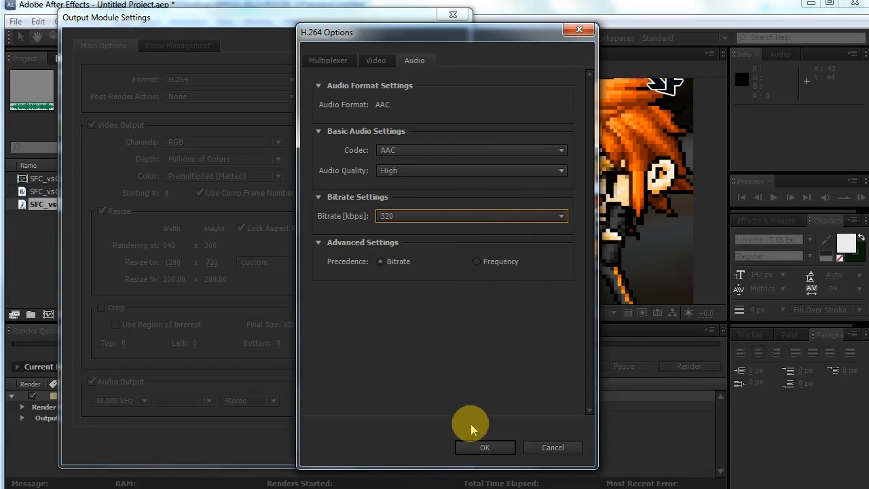
{"action": "left_click", "coordinate": [479, 446]}
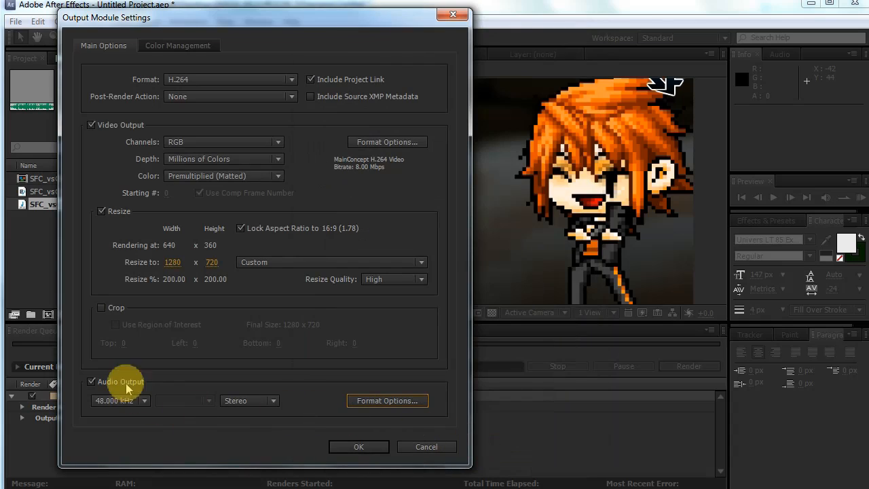
Review the resize preset and quality options, keeping Custom and High, and accept the output module settings.
{"action": "left_click", "coordinate": [367, 260]}
{"action": "left_click", "coordinate": [362, 260]}
{"action": "left_click", "coordinate": [374, 278]}
{"action": "left_click", "coordinate": [378, 281]}
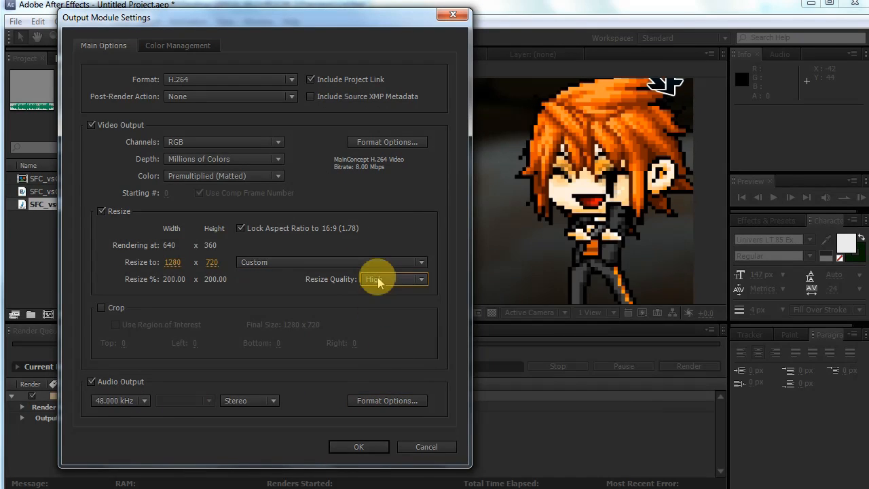
{"action": "left_click", "coordinate": [347, 447]}
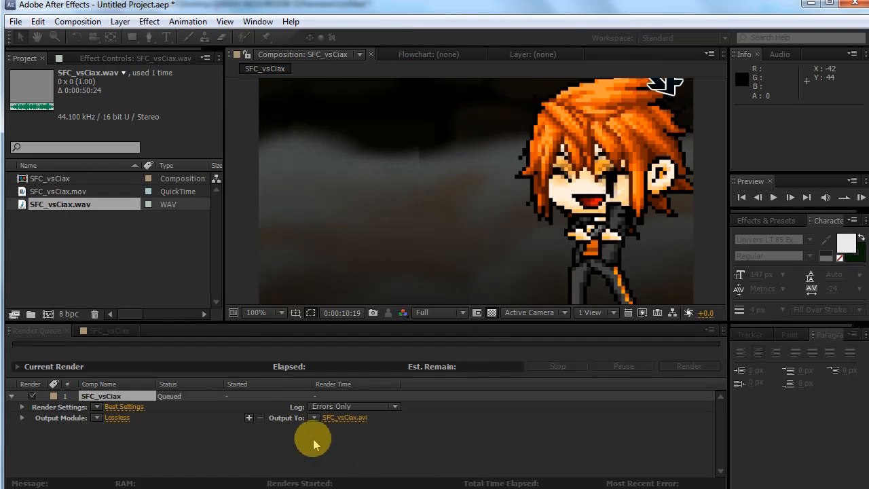
Set the render's output file to SFC_vsCiax.mp4 on the Desktop and start rendering the queue.
{"action": "left_click", "coordinate": [350, 418]}
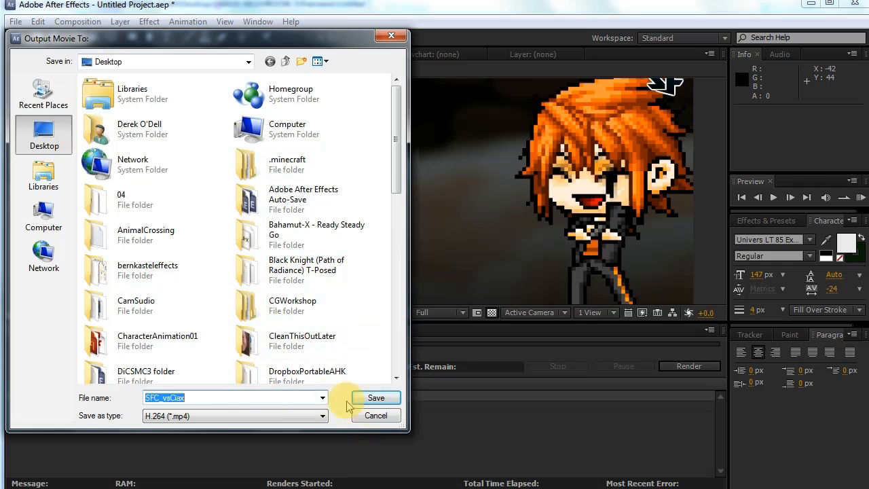
{"action": "left_click", "coordinate": [377, 399]}
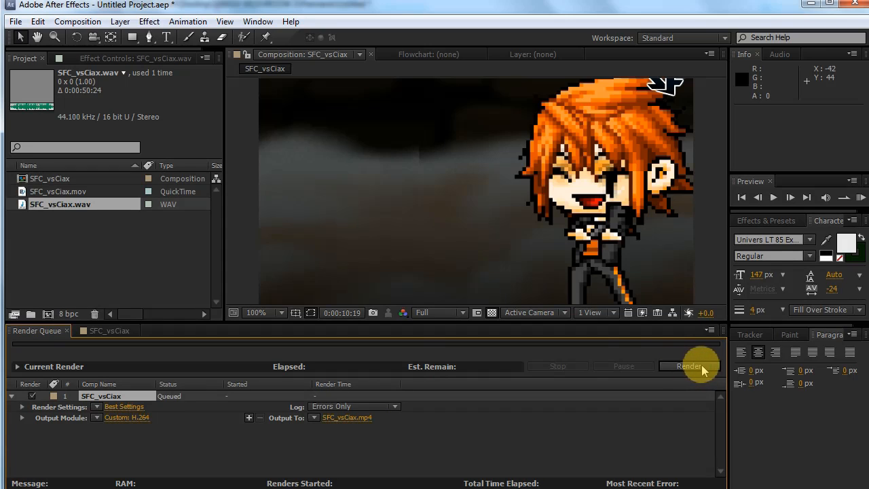
{"action": "left_click", "coordinate": [515, 425]}
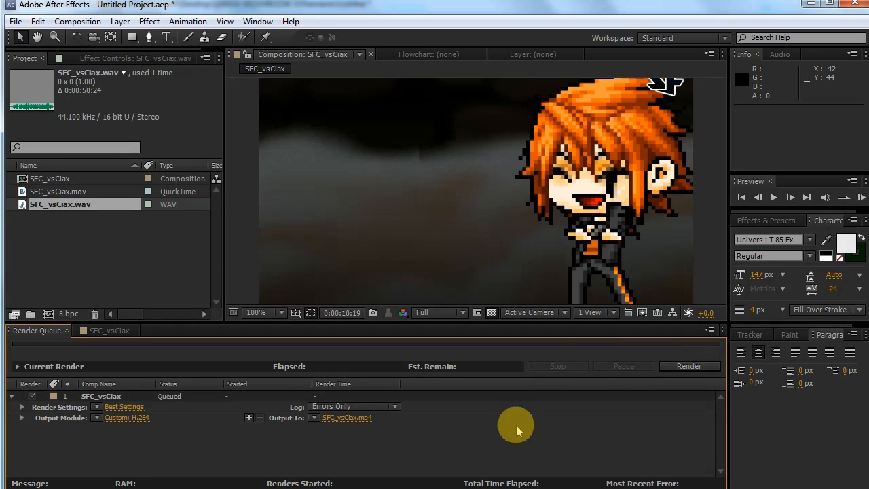
{"action": "left_click", "coordinate": [703, 366]}
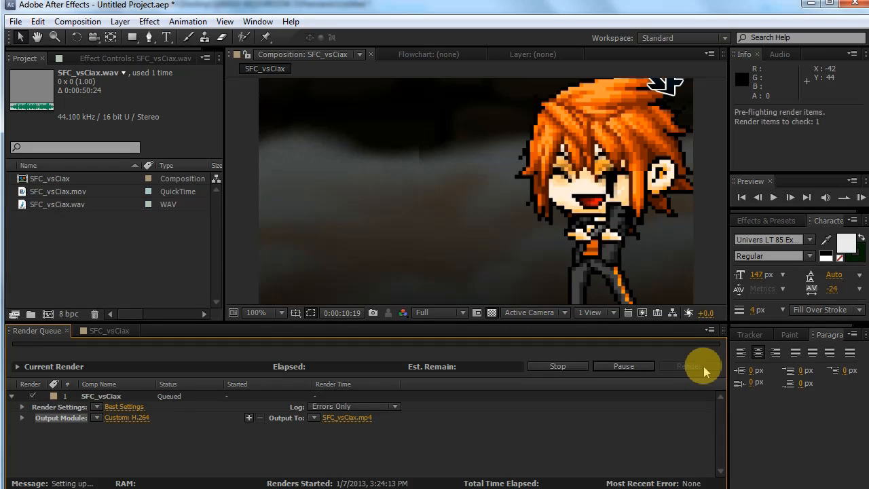